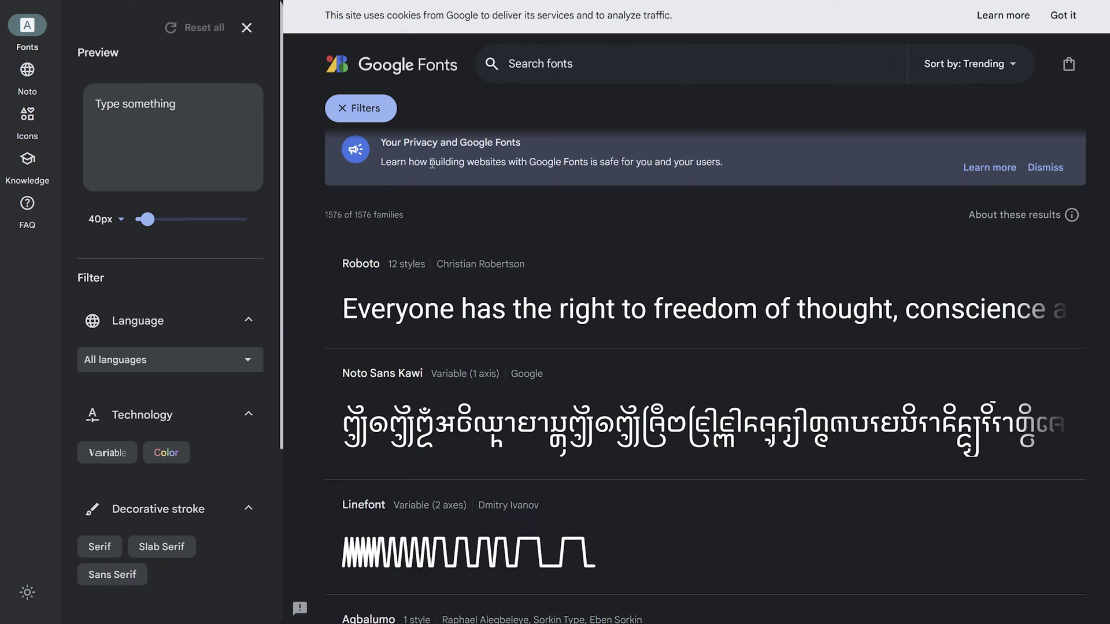
Step: Scroll down the dafont.com homepage to the Recently added fonts such as Ghosteen and Granesta
scroll(524, 278, down, 5)
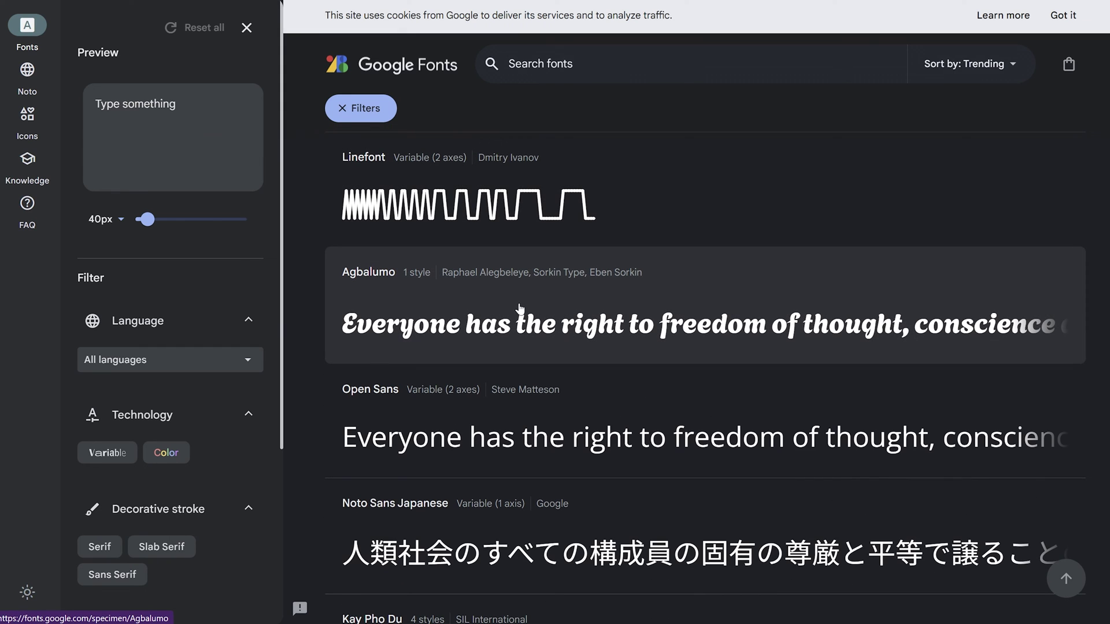
Step: Scroll the Google Fonts trending list past Kay Pho Du, Montserrat, Lato and Poppins
scroll(585, 318, down, 5)
scroll(587, 317, down, 2)
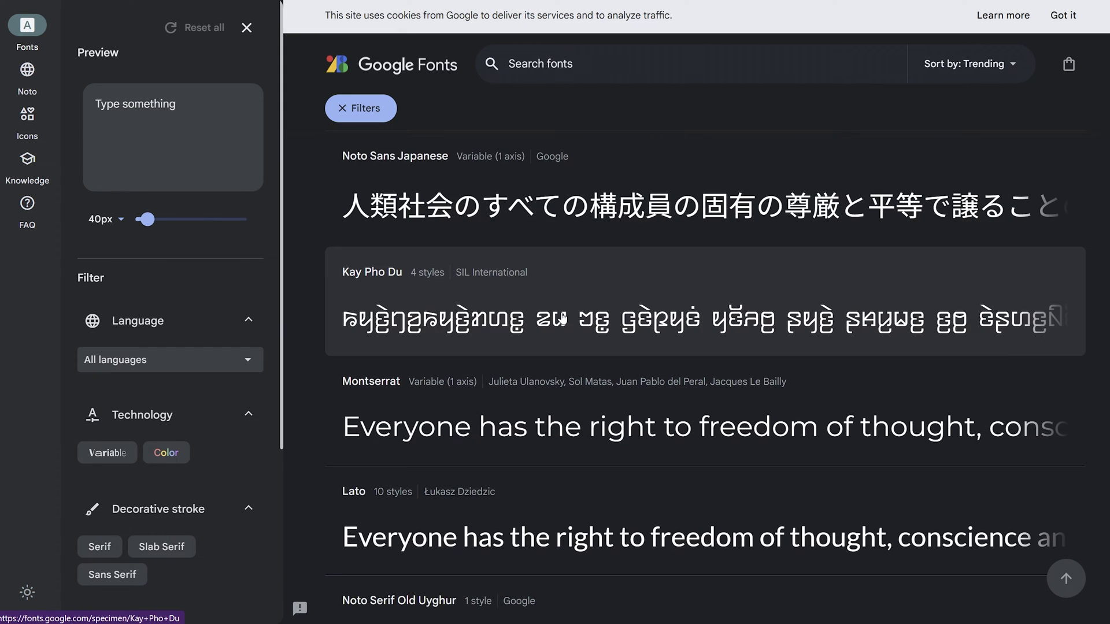
scroll(541, 296, down, 1)
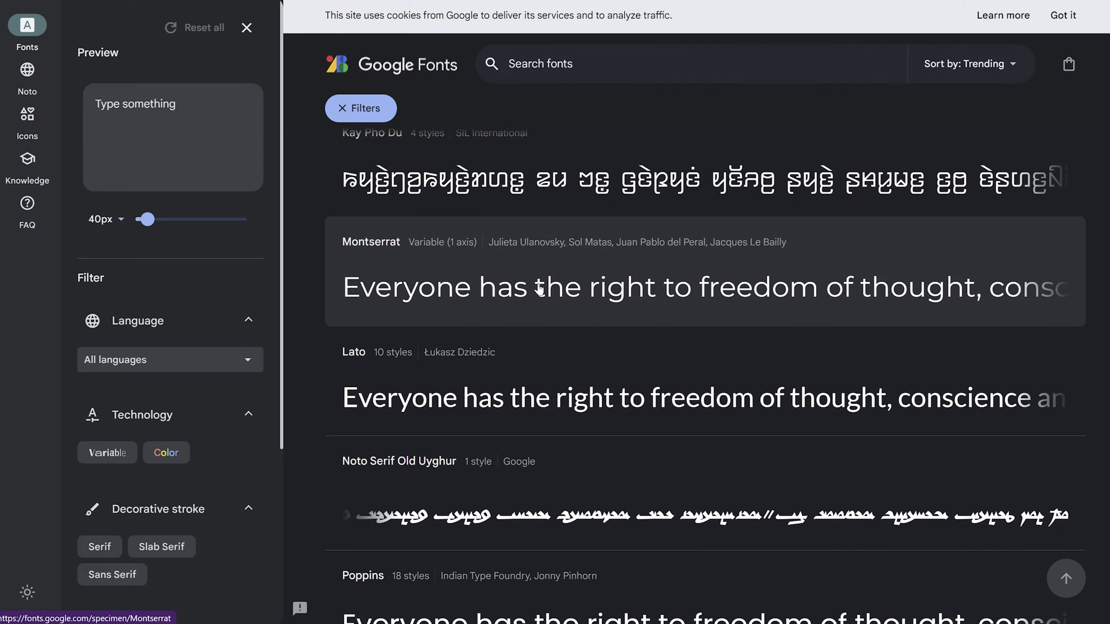
scroll(540, 289, down, 5)
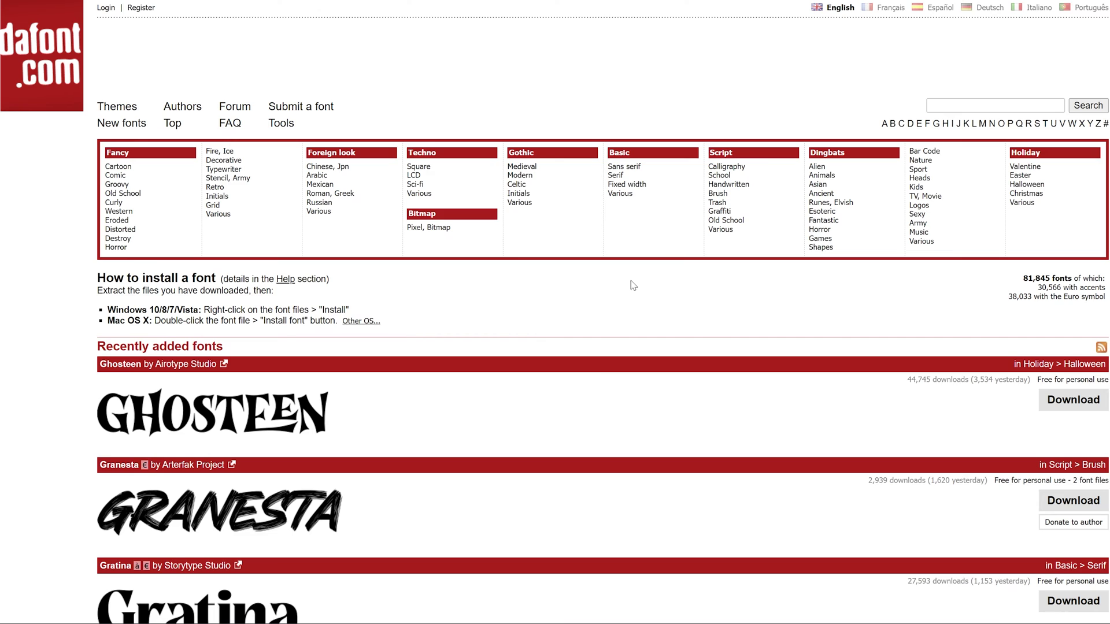
Step: Scroll down the dafont.com homepage past Ghosteen, Granesta and Gratina
scroll(633, 285, down, 3)
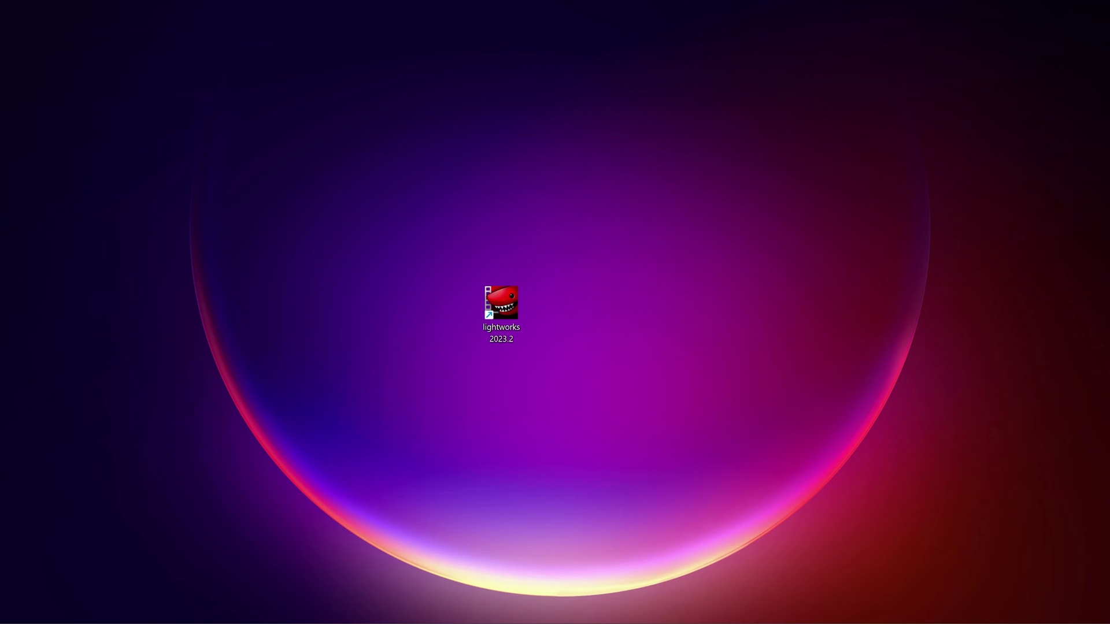
Step: Place the Lacquer folder on the desktop and install the Lacquer-For JigSock.ttf font
drag(868, 109, 570, 300)
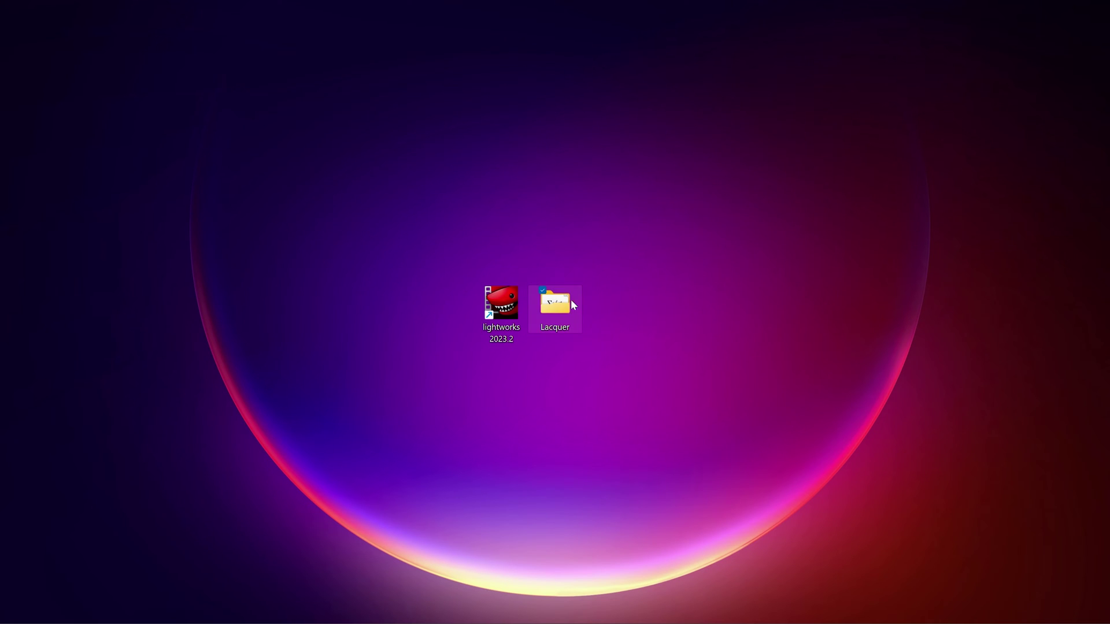
double_click(562, 303)
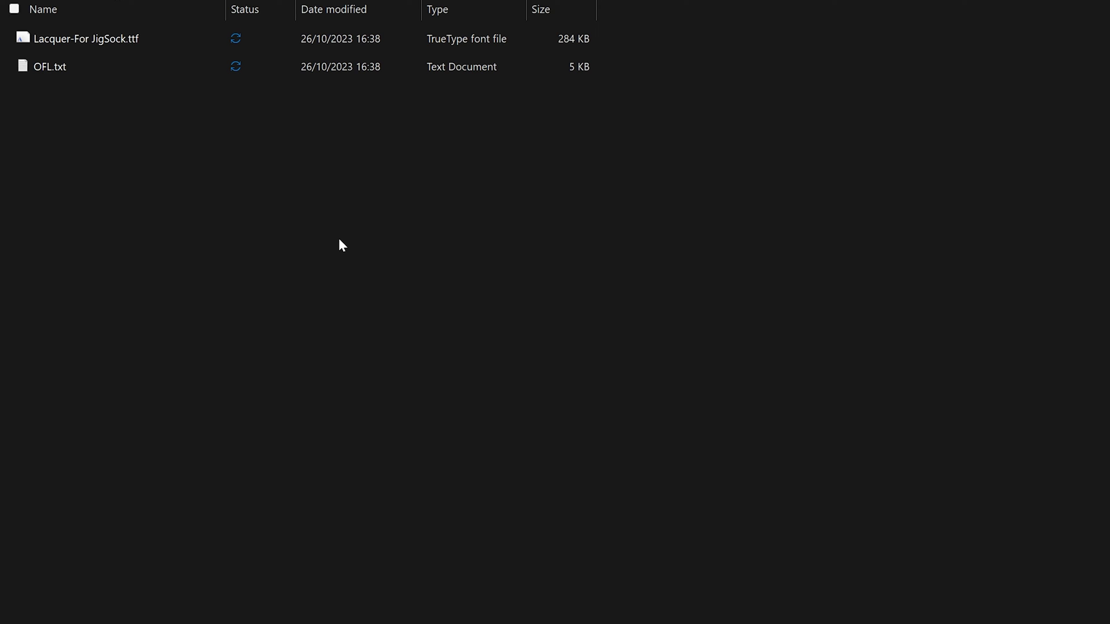
right_click(109, 47)
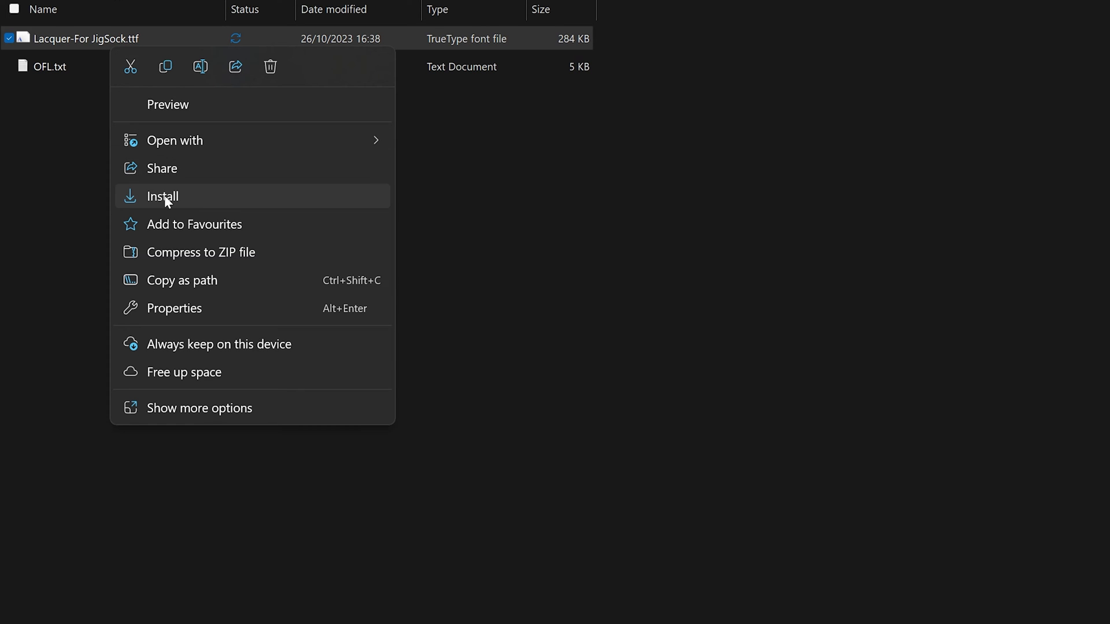
click(188, 202)
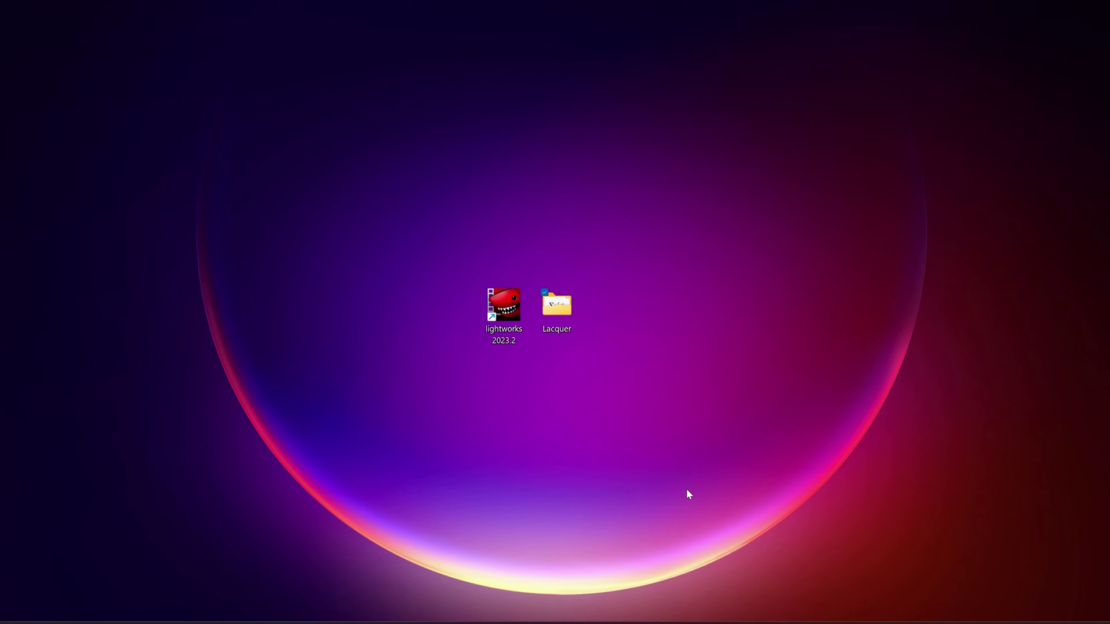
Step: Launch Lightworks 2023.2 on Sequence #1 and show its Effects library
double_click(494, 318)
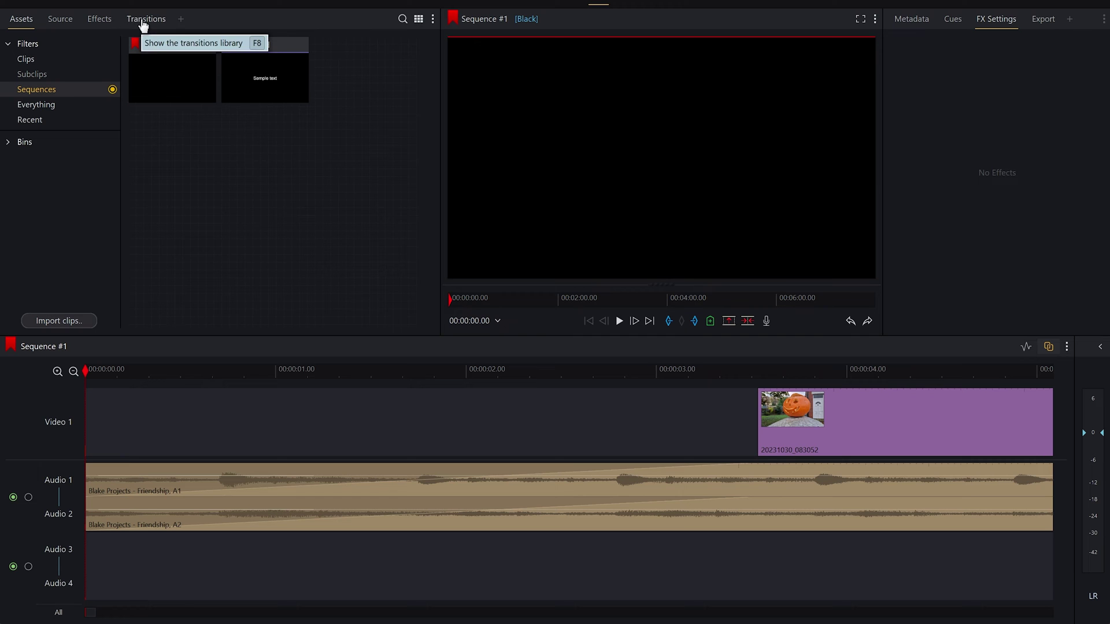
click(101, 22)
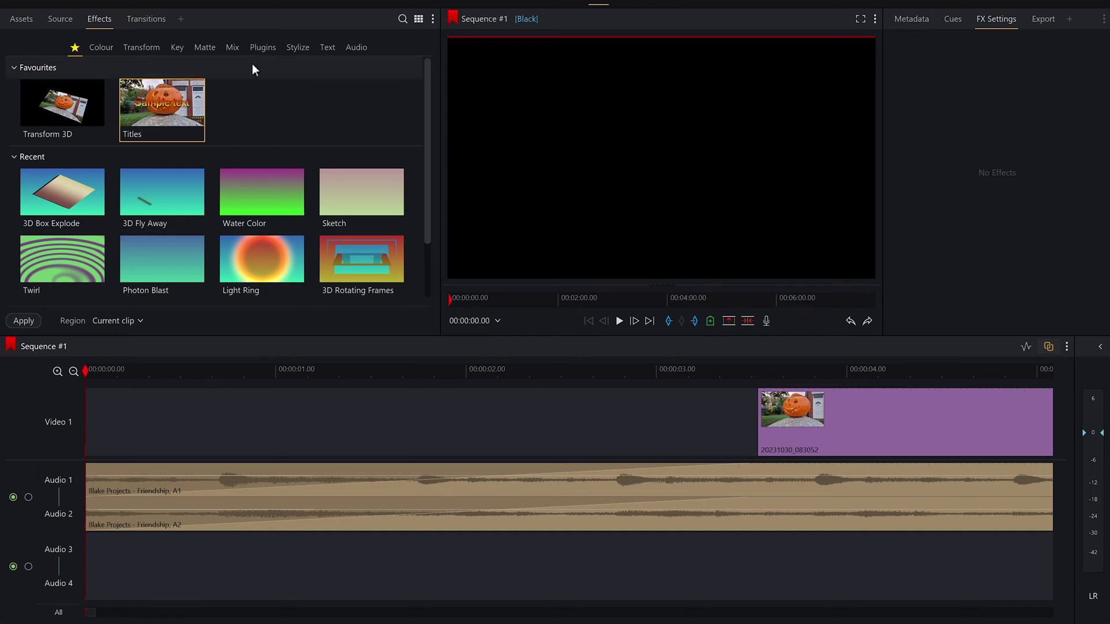
Step: Add a Titles text effect above the pumpkin video on a new Effects 1 track, playhead at one second
click(327, 47)
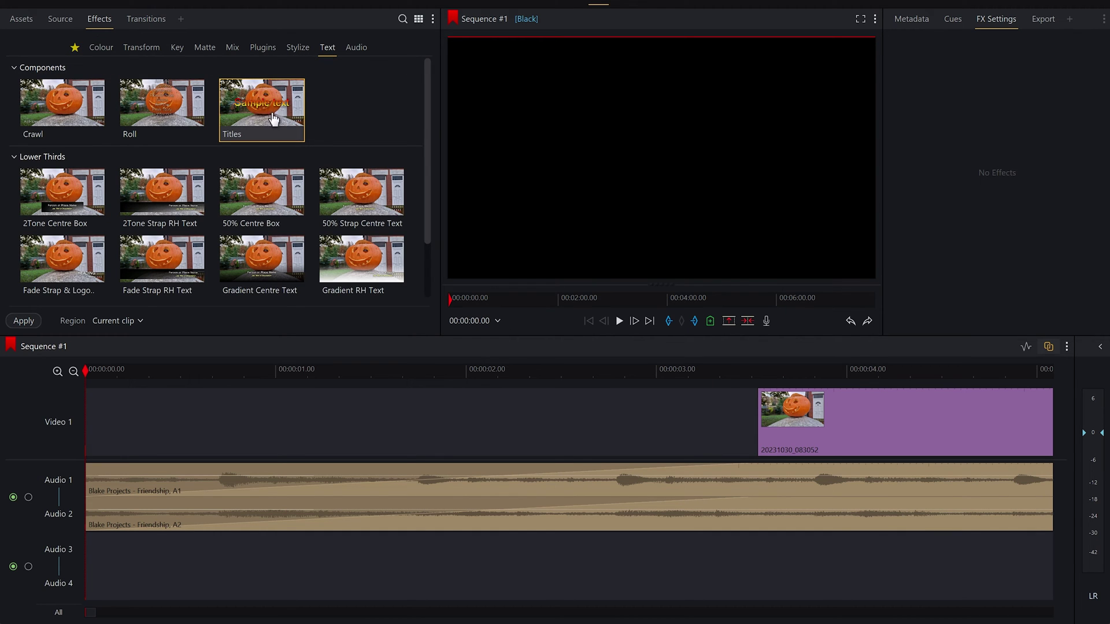
drag(270, 121, 264, 405)
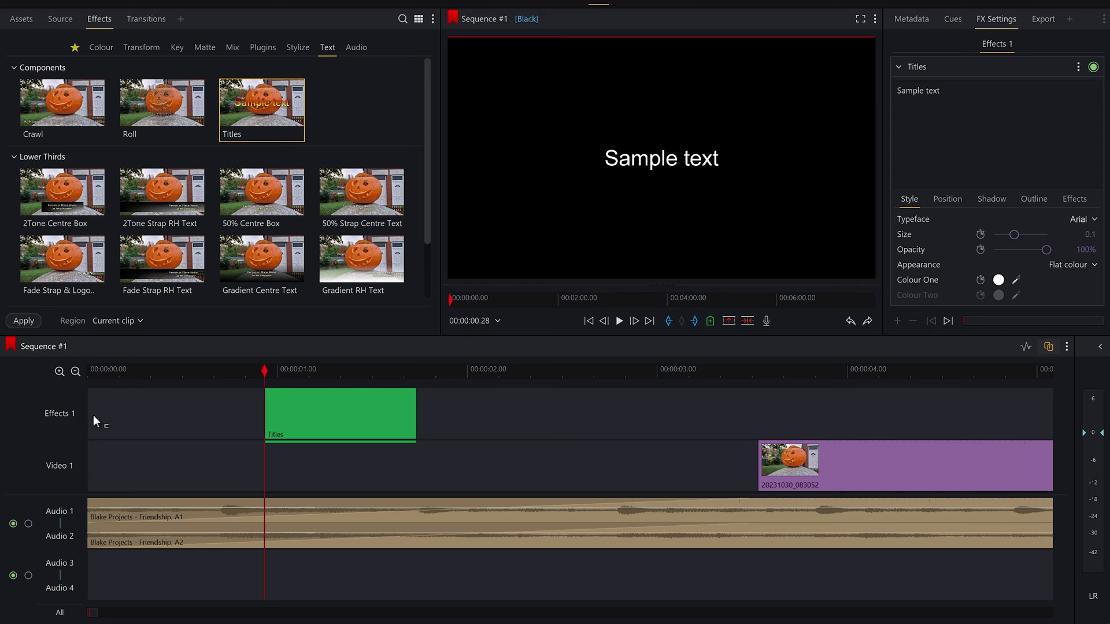
mouse_move(335, 418)
mouse_down()
mouse_move(360, 417)
mouse_move(316, 416)
mouse_move(335, 417)
mouse_up()
drag(267, 372, 277, 371)
Step: Replace the sample text with 'Happy Halloween' and enlarge the viewer and effect panels
drag(954, 98, 888, 96)
text(Ha)
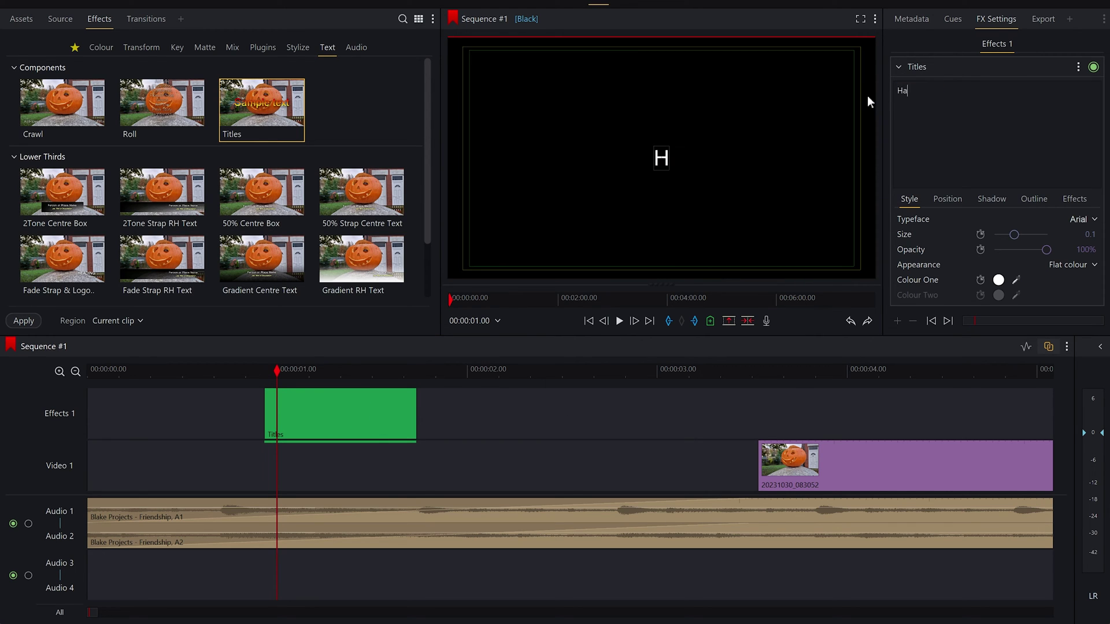
text(ppy Halloween)
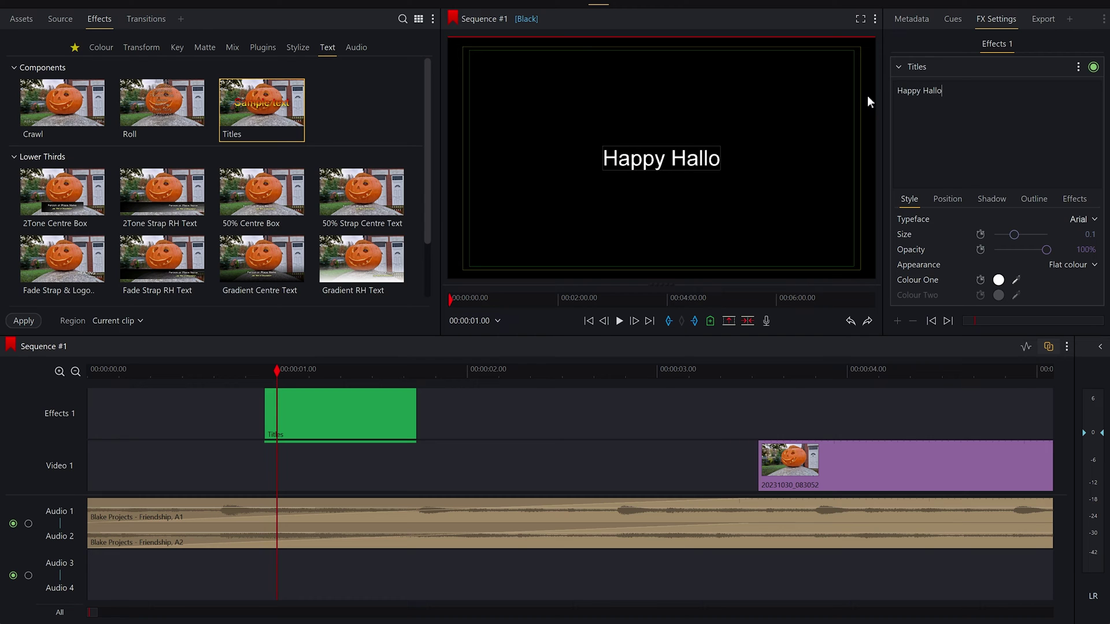
drag(962, 338, 962, 360)
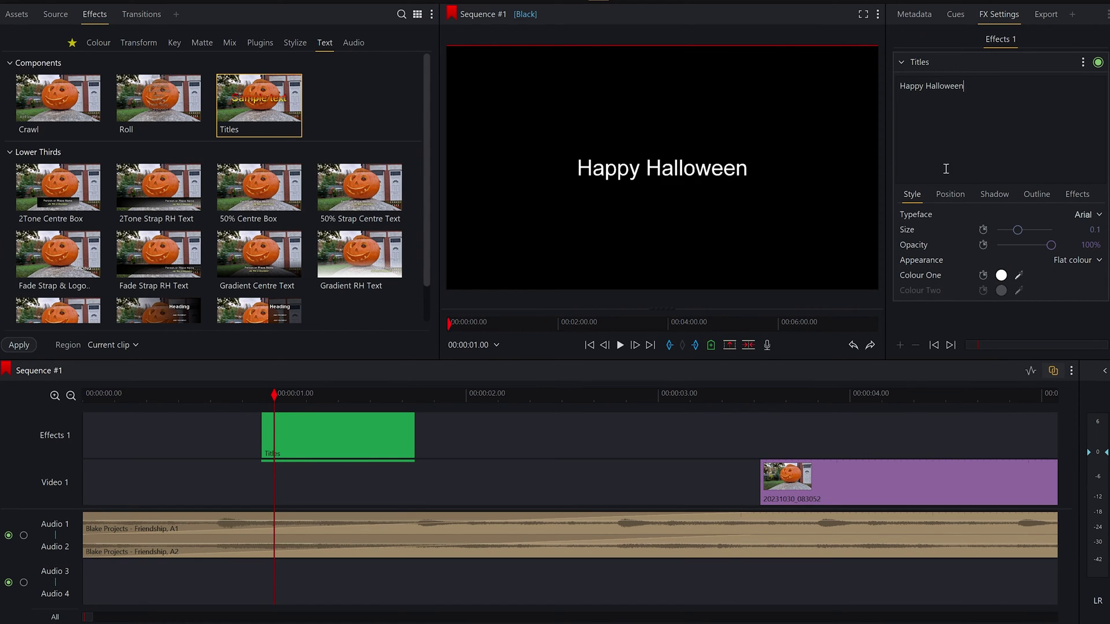
Step: Set the title typeface to Lacquer and raise its size to 0.232
click(1084, 215)
scroll(1094, 373, down, 15)
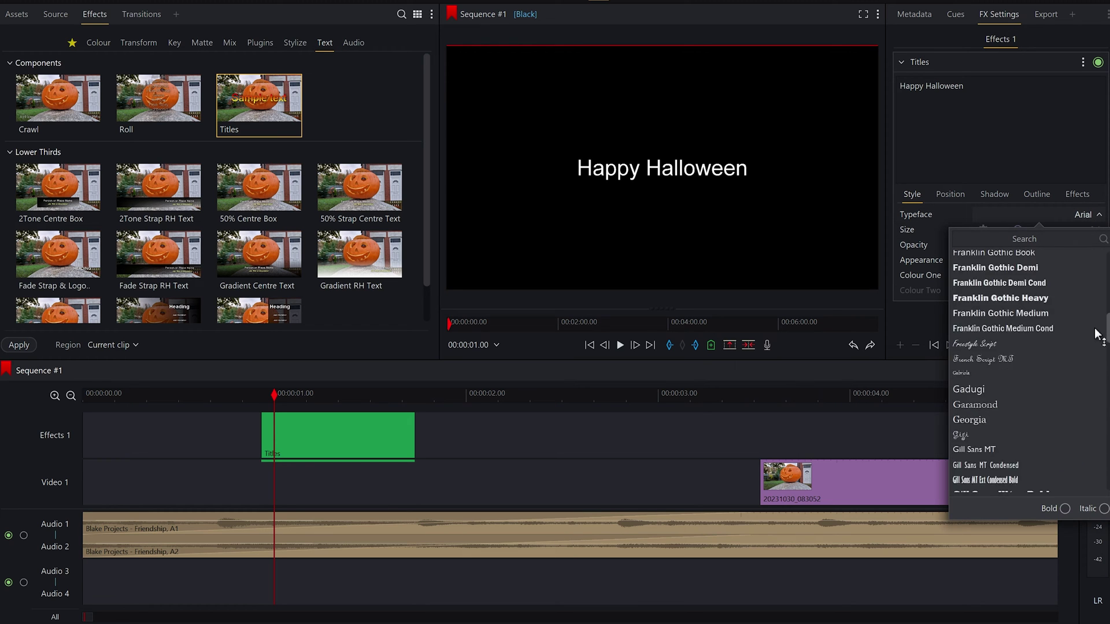
scroll(1095, 373, down, 15)
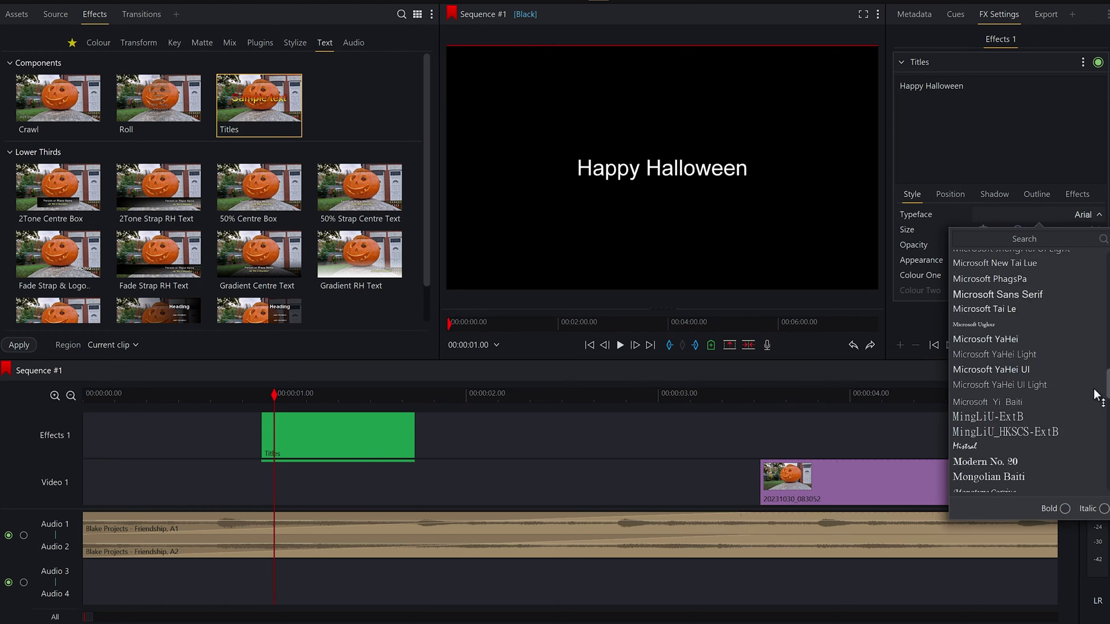
scroll(1094, 399, up, 12)
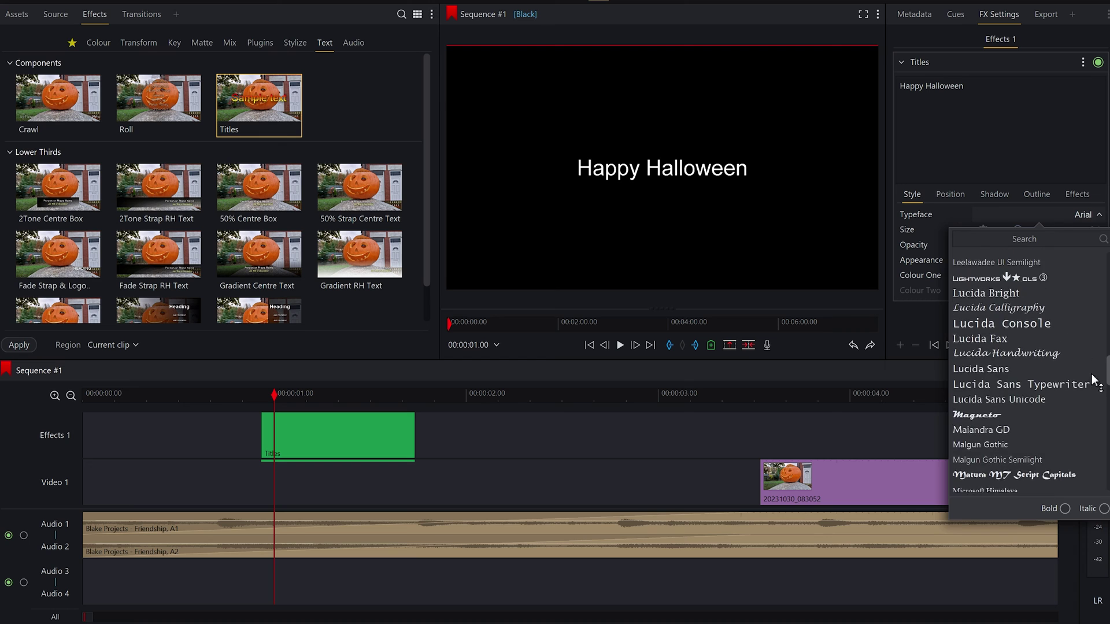
scroll(1095, 373, up, 3)
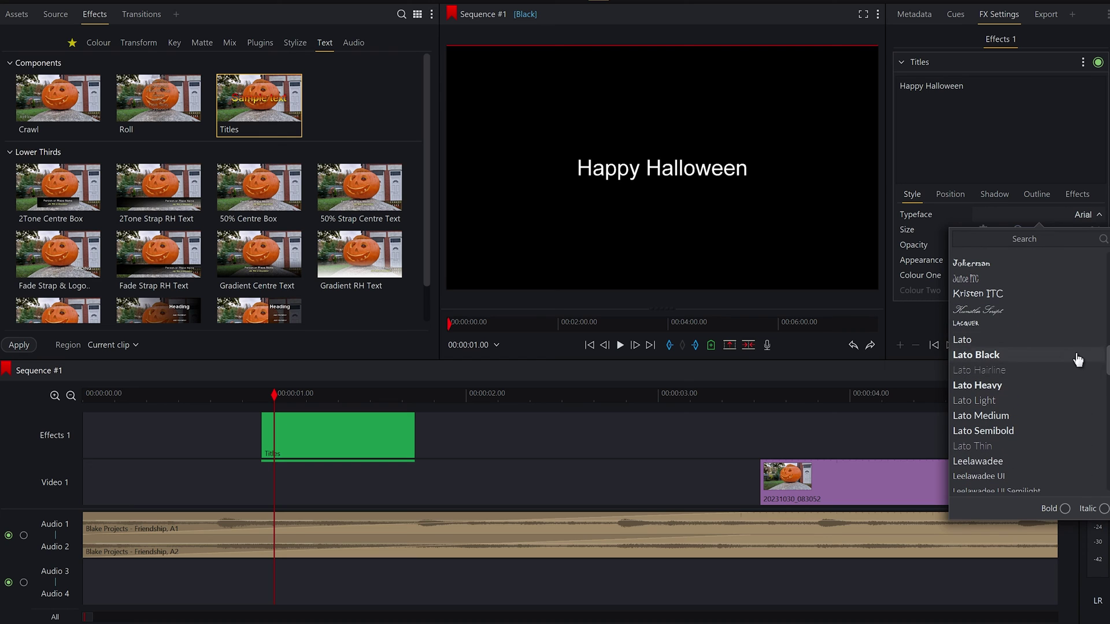
click(991, 325)
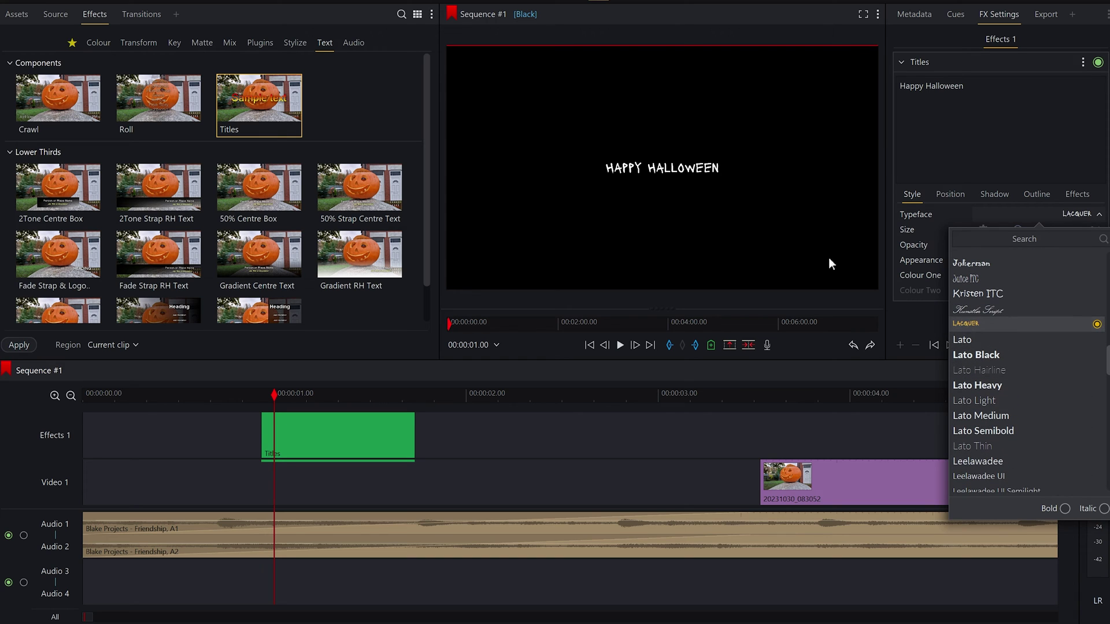
click(962, 87)
drag(964, 87, 877, 95)
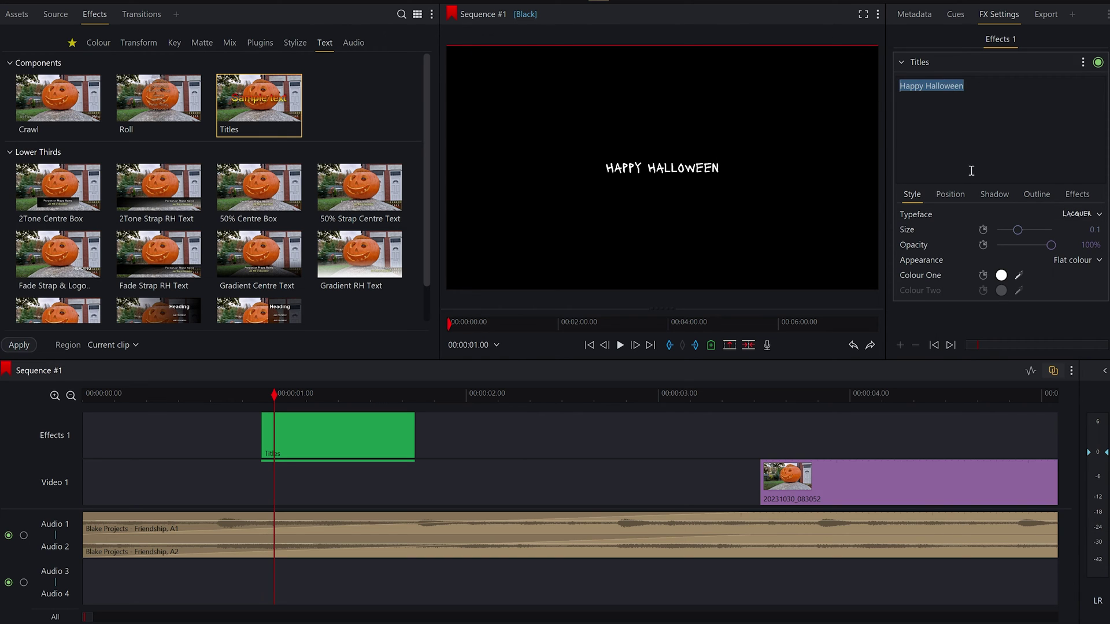
drag(1015, 228, 1043, 234)
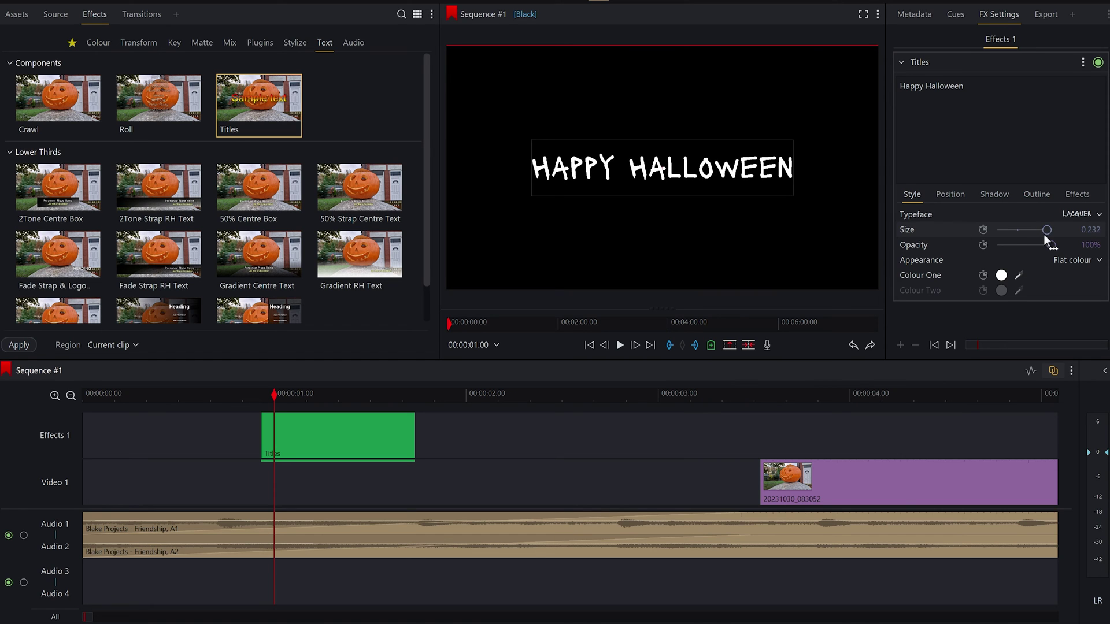
Step: Fill the title with a vertical gradient from red FF0228 to yellow FFC500
click(1055, 263)
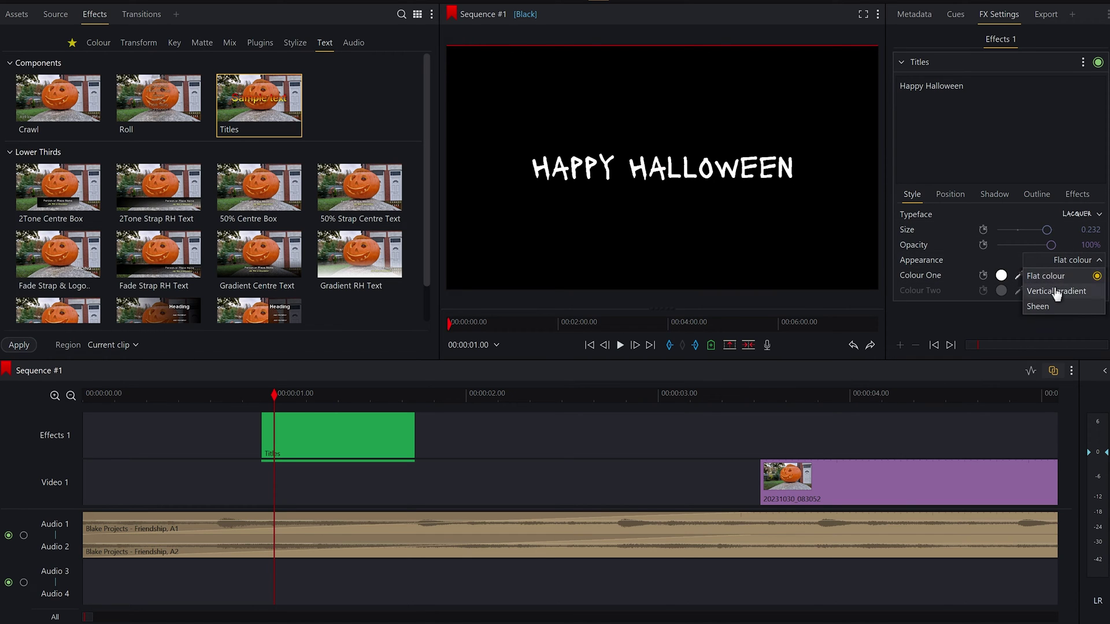
click(1057, 291)
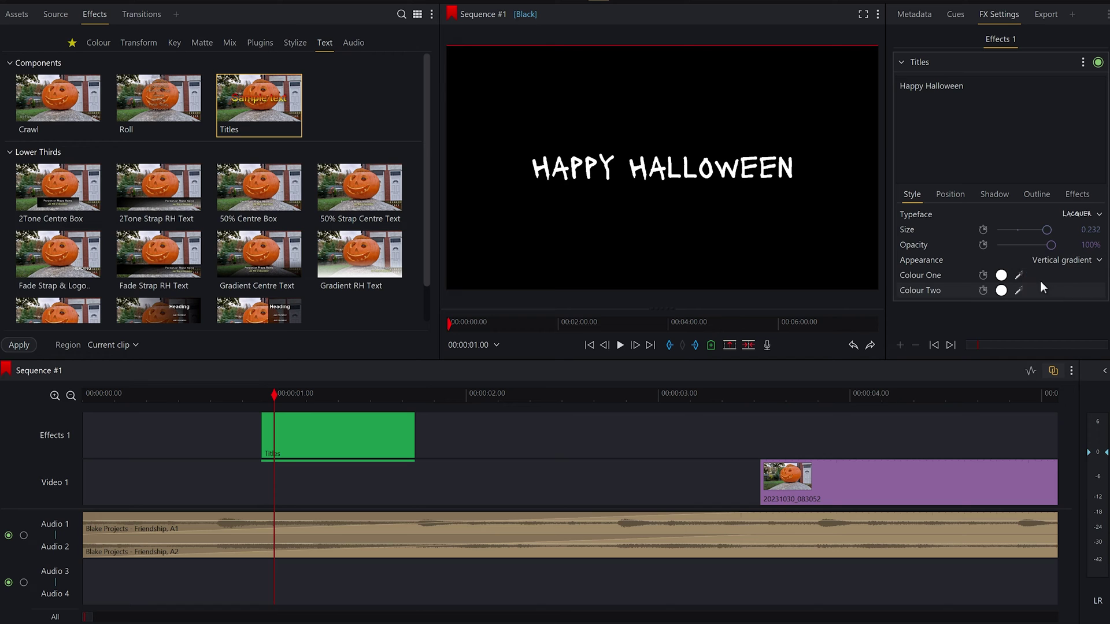
click(1001, 275)
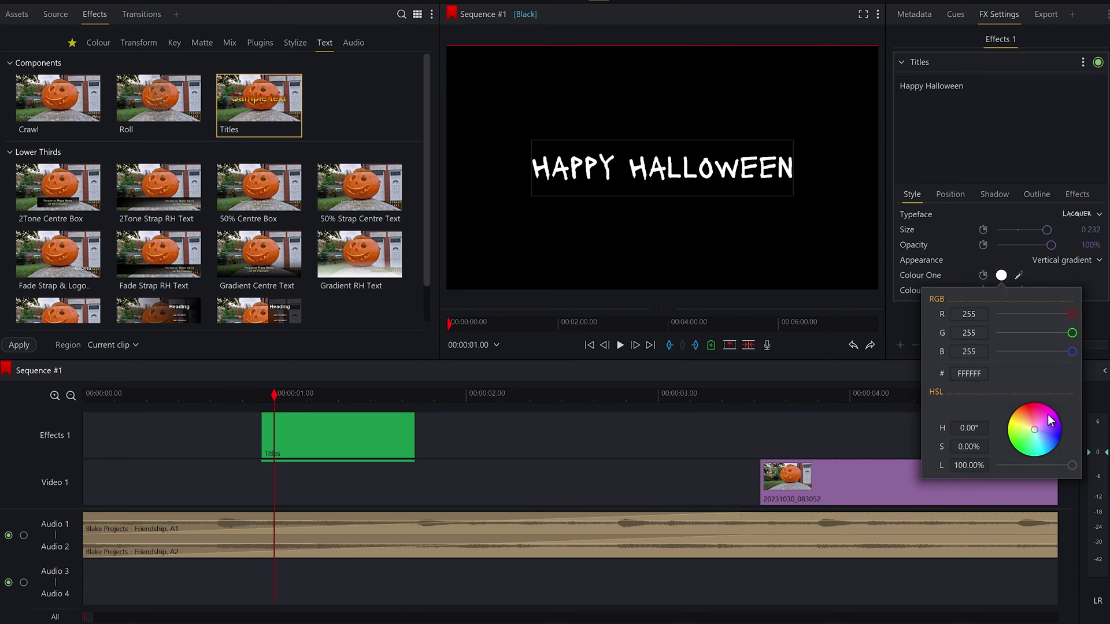
drag(1042, 445, 1031, 401)
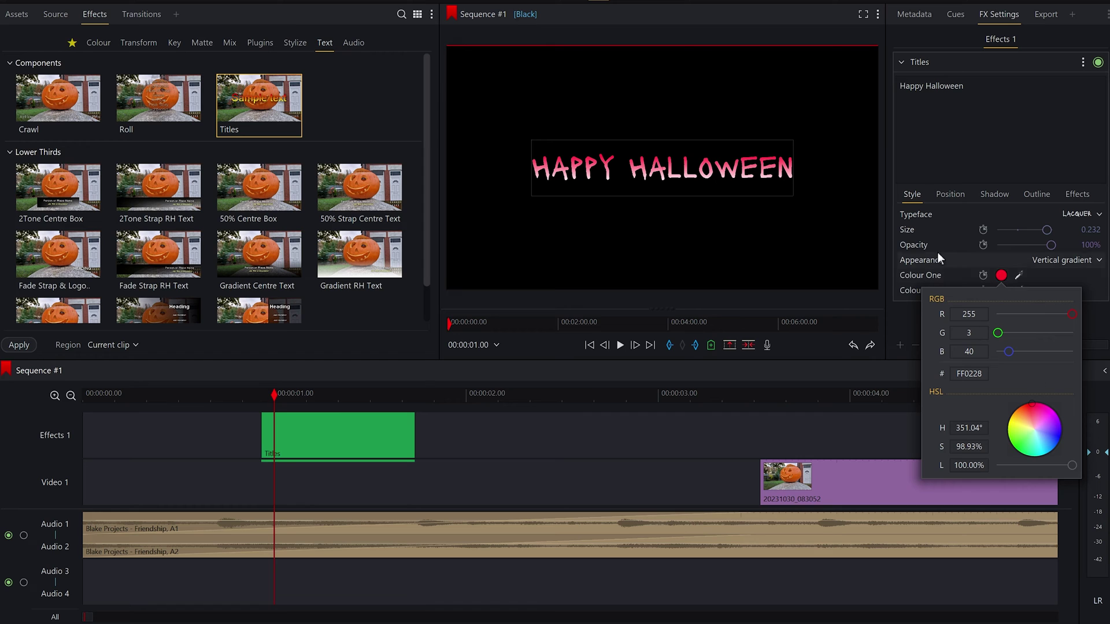
click(1053, 282)
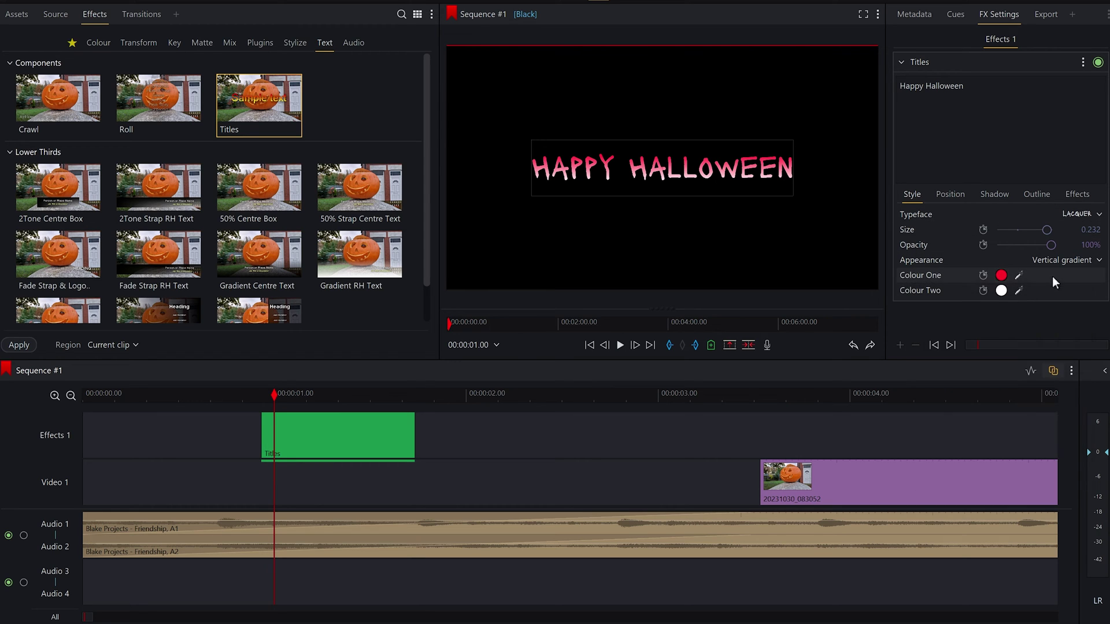
click(1002, 290)
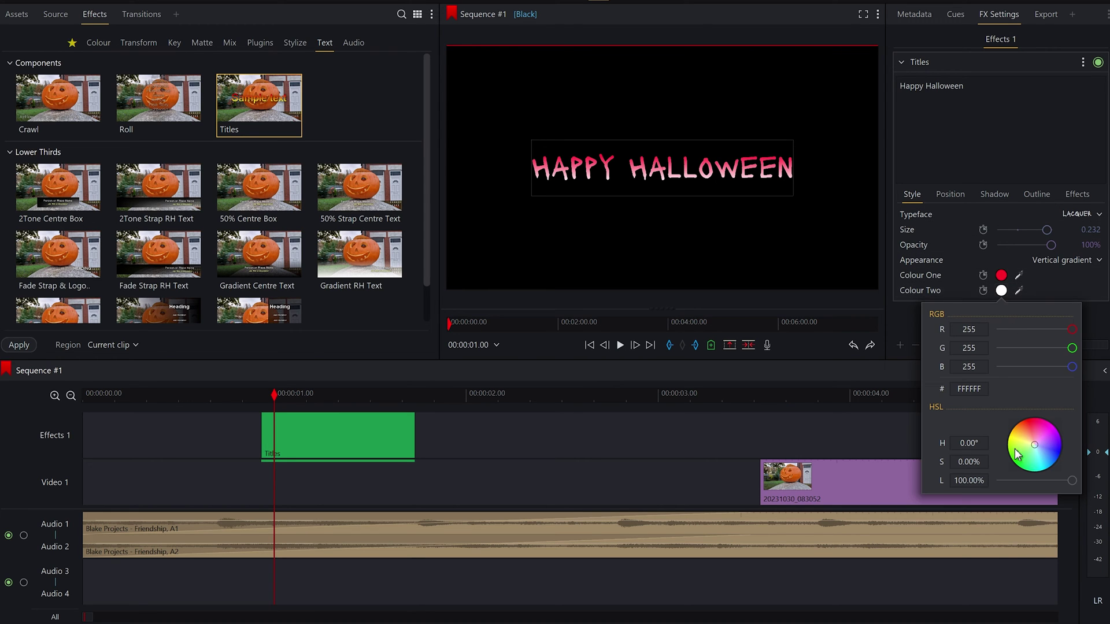
mouse_move(1036, 445)
mouse_down()
mouse_move(1021, 459)
mouse_move(1014, 434)
mouse_up()
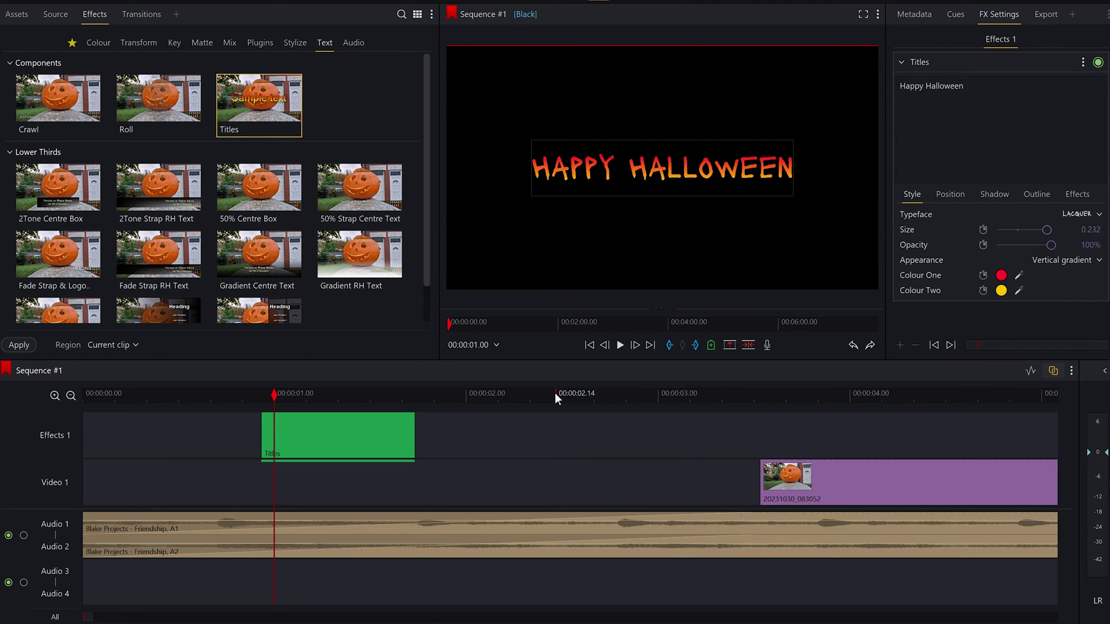
Step: Preview the title, then extend the Titles clip end past 00:00:02.00 and start it earlier
drag(267, 405, 235, 397)
key(space)
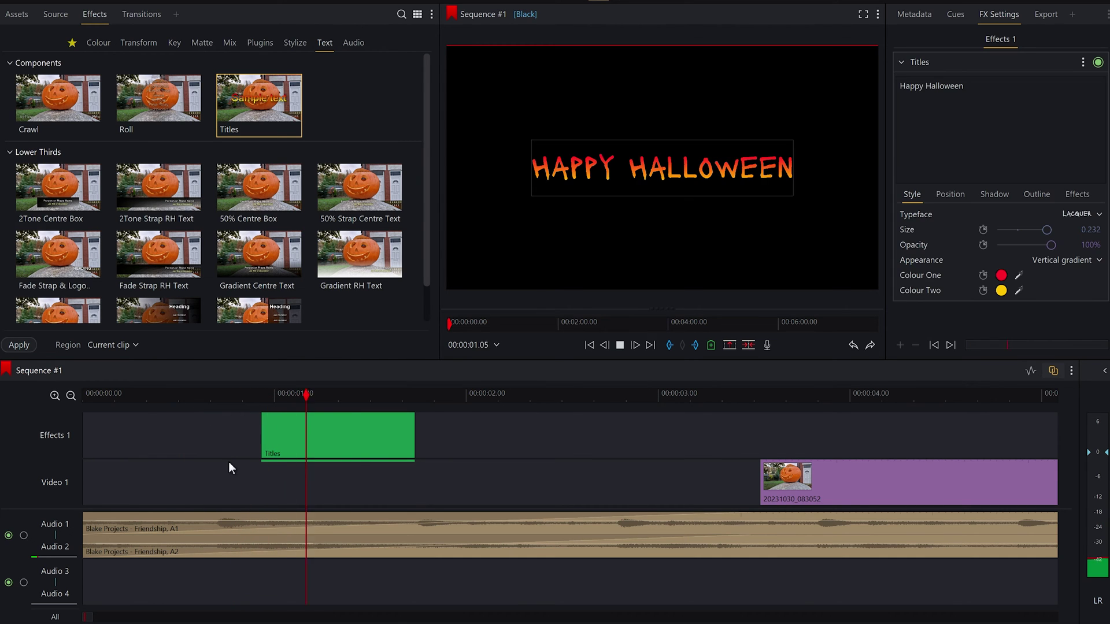
click(395, 441)
drag(414, 440, 633, 431)
drag(186, 439, 150, 438)
Step: Play the sequence back twice to check the lengthened title, then reselect the Titles clip
drag(137, 395, 352, 400)
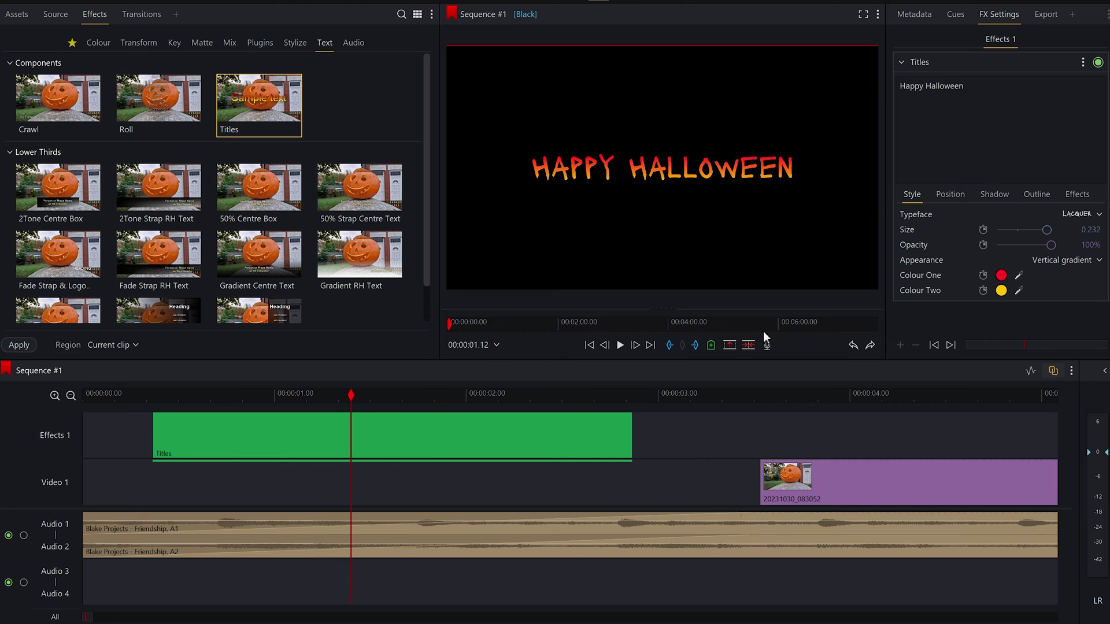
click(119, 407)
key(space)
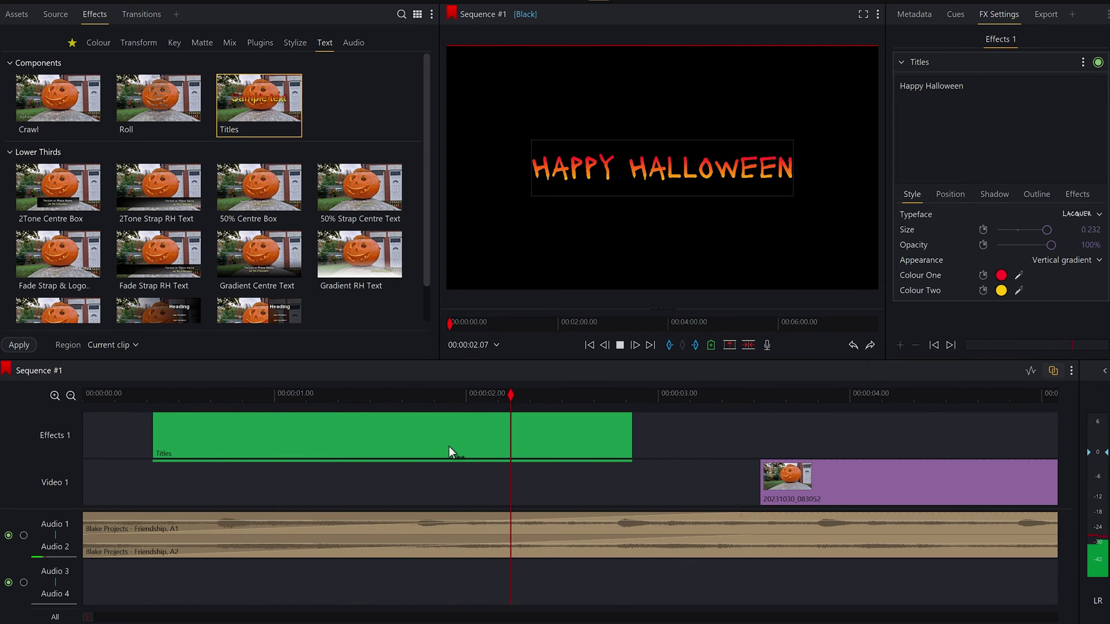
key(space)
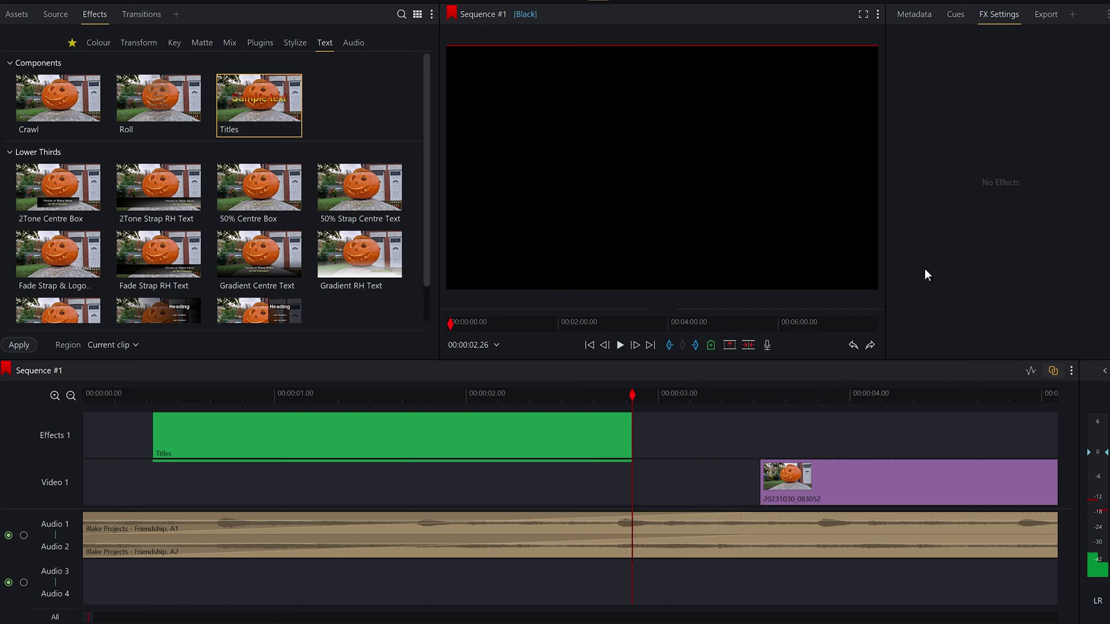
click(548, 466)
click(508, 395)
click(141, 394)
key(space)
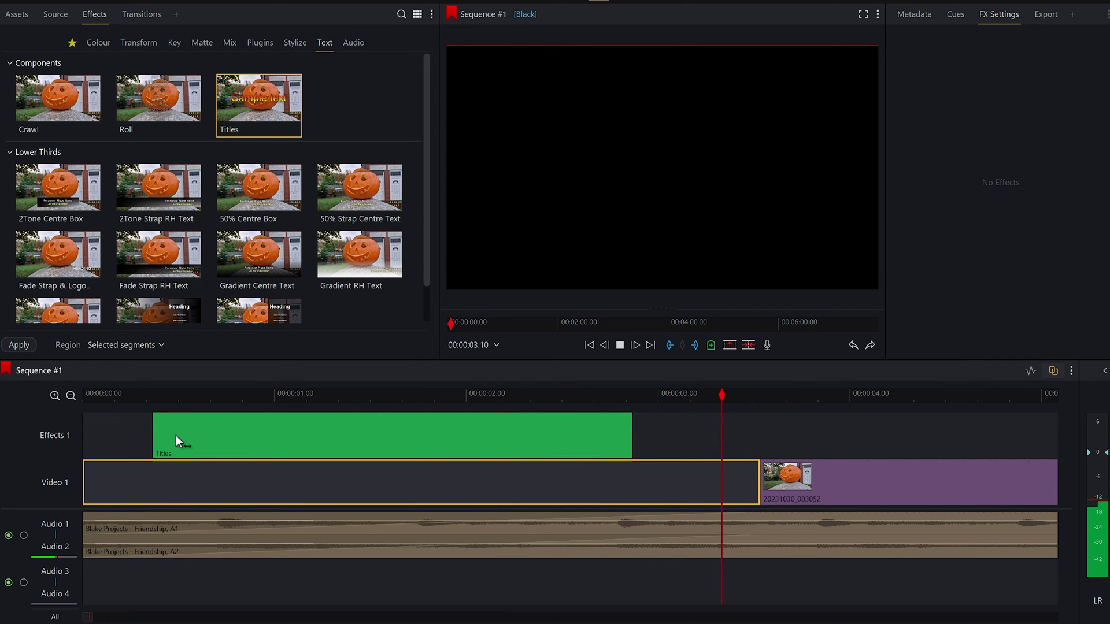
key(space)
click(515, 394)
click(388, 394)
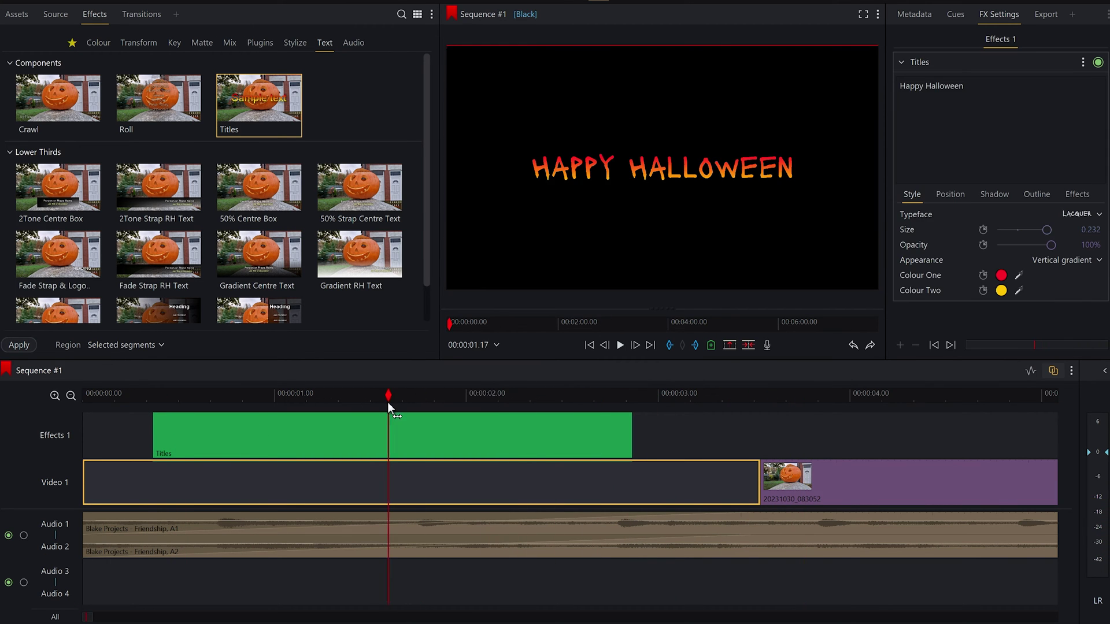
click(207, 488)
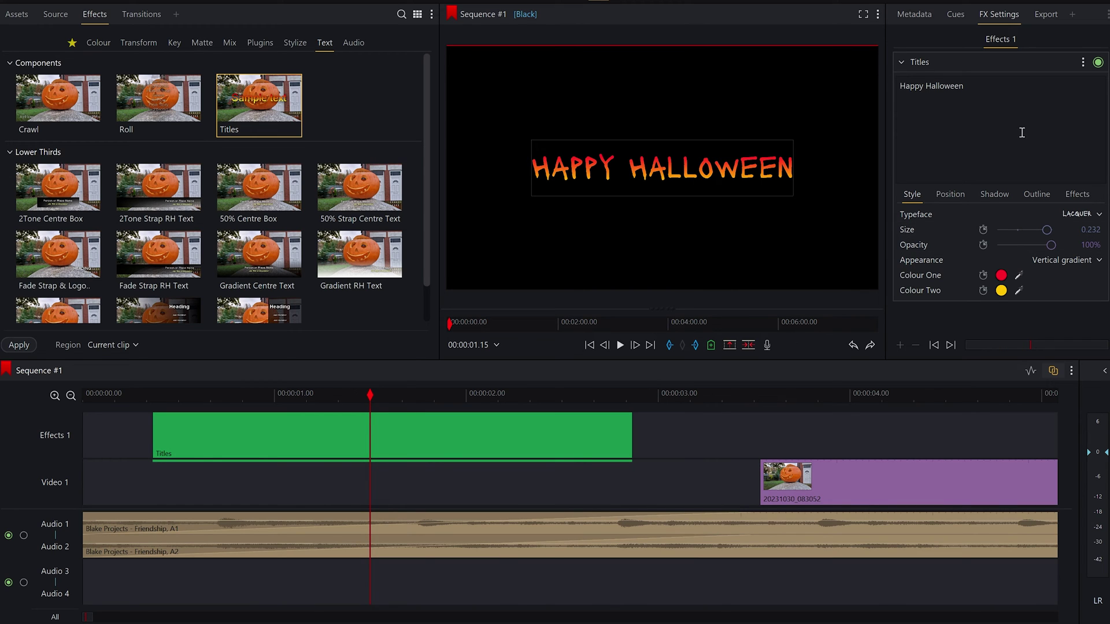
Step: Review the title's Position and black Shadow settings, then select the Titles clip's end for trimming
click(949, 197)
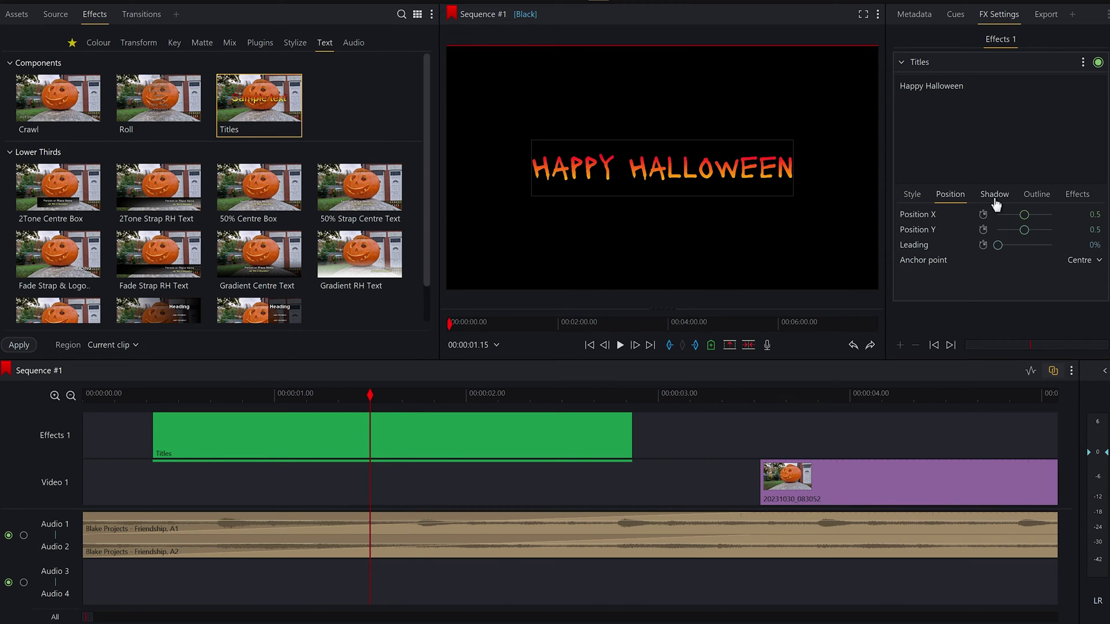
click(991, 196)
click(953, 196)
mouse_move(1024, 215)
mouse_down()
mouse_move(1041, 215)
mouse_move(1001, 215)
mouse_move(1031, 218)
mouse_up()
mouse_move(717, 182)
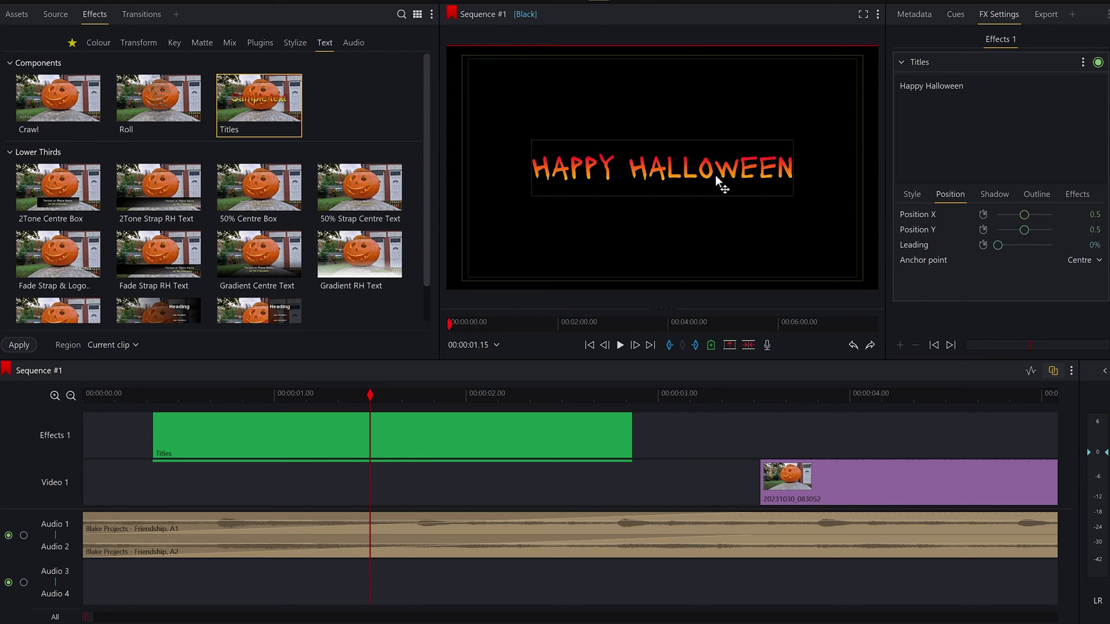
click(1003, 198)
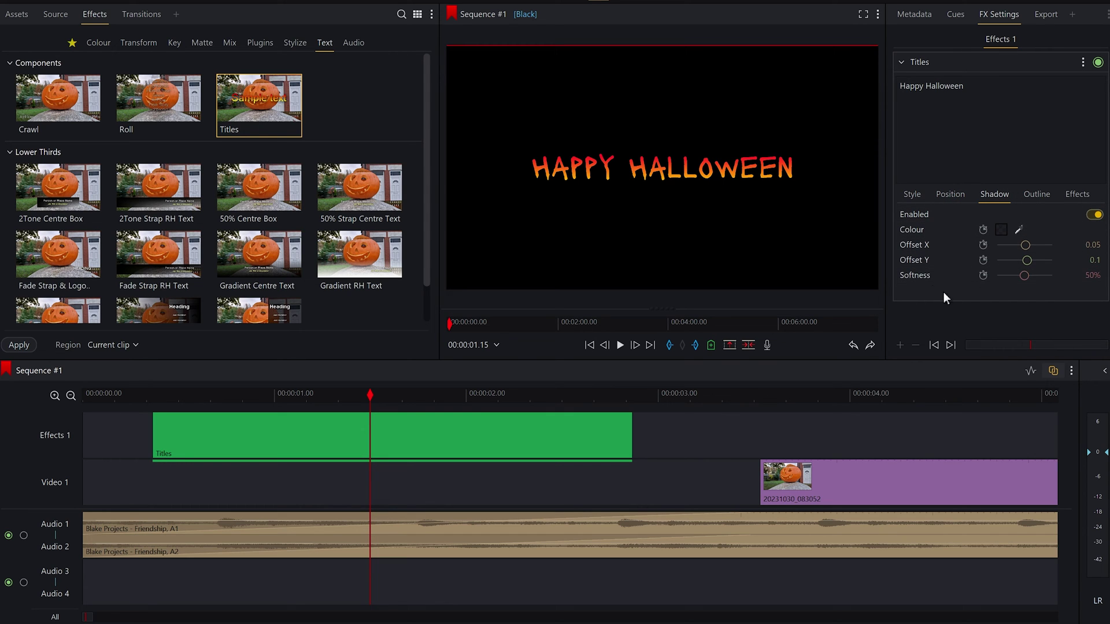
click(629, 452)
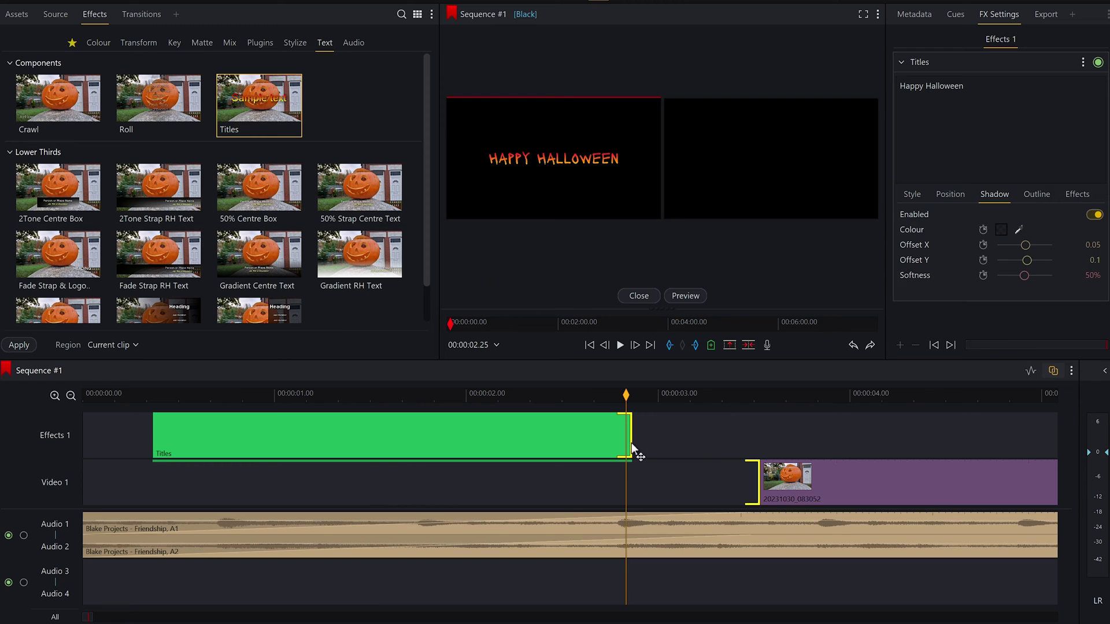
Step: Extend the Titles clip's end past 4 seconds to overlap the pumpkin video, then close the trim view
click(779, 447)
drag(635, 426, 891, 437)
click(692, 398)
drag(693, 398, 805, 399)
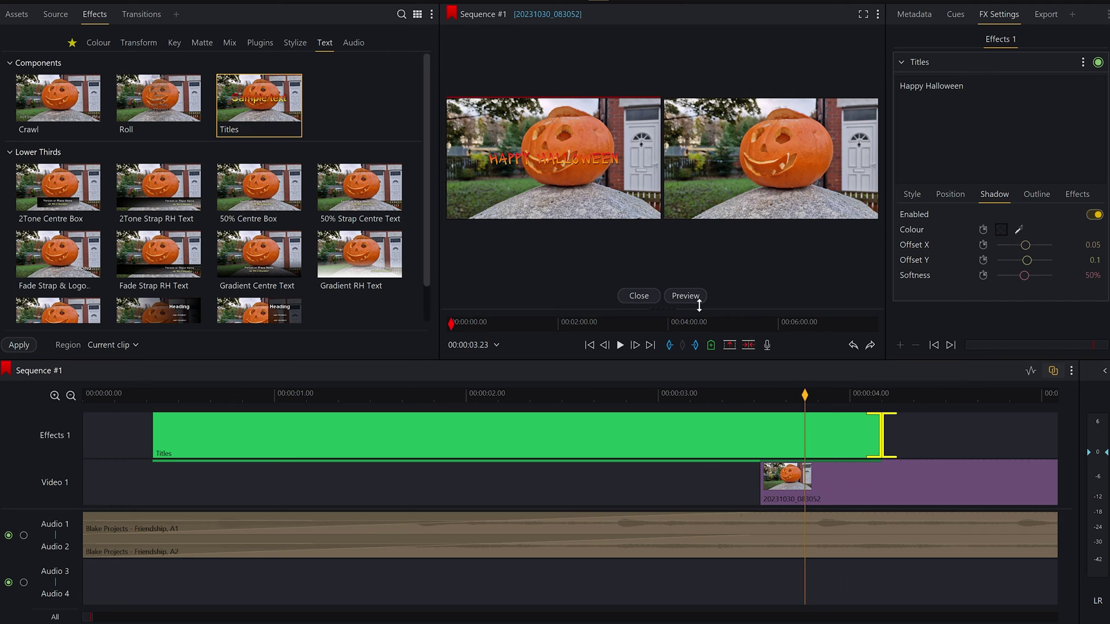
click(639, 295)
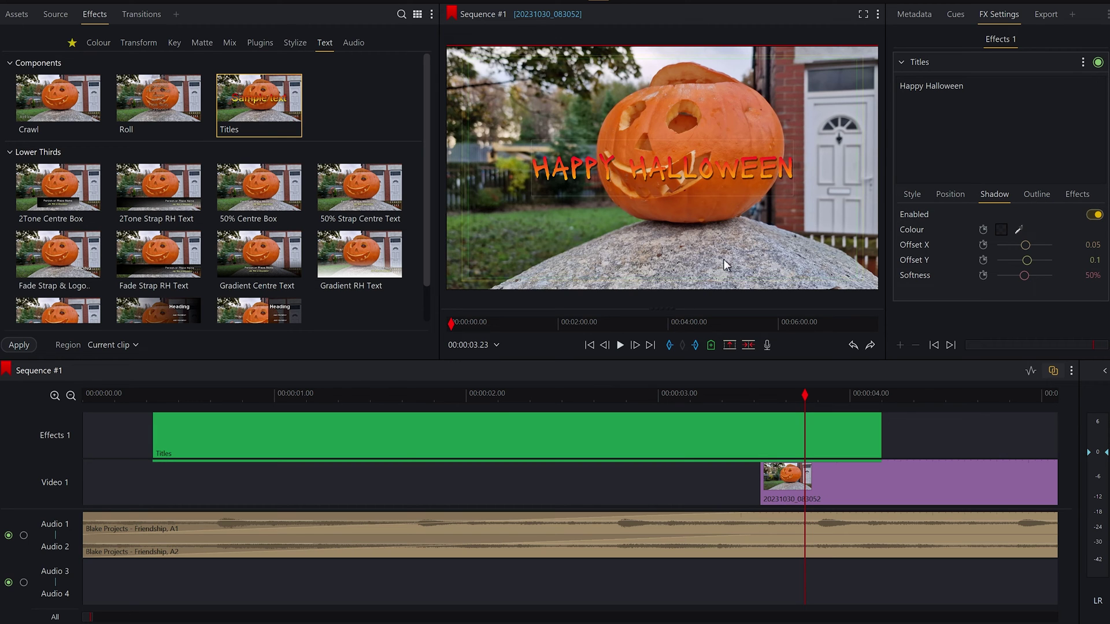
Step: Scrub through the title, then bring up its in/out effect options in FX Settings
drag(227, 401, 799, 391)
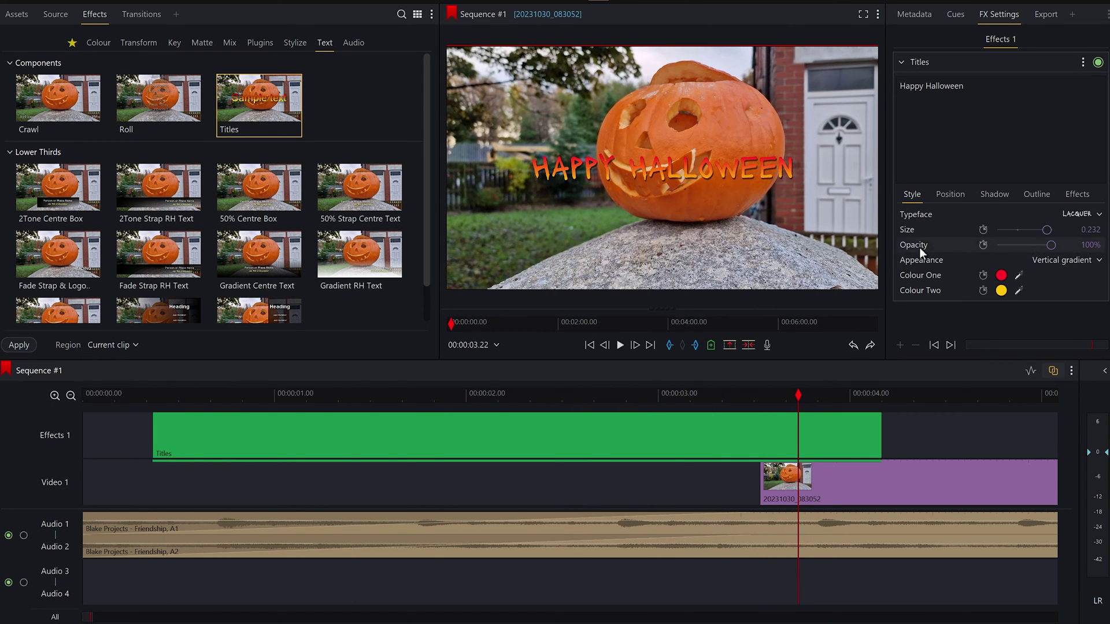
click(995, 195)
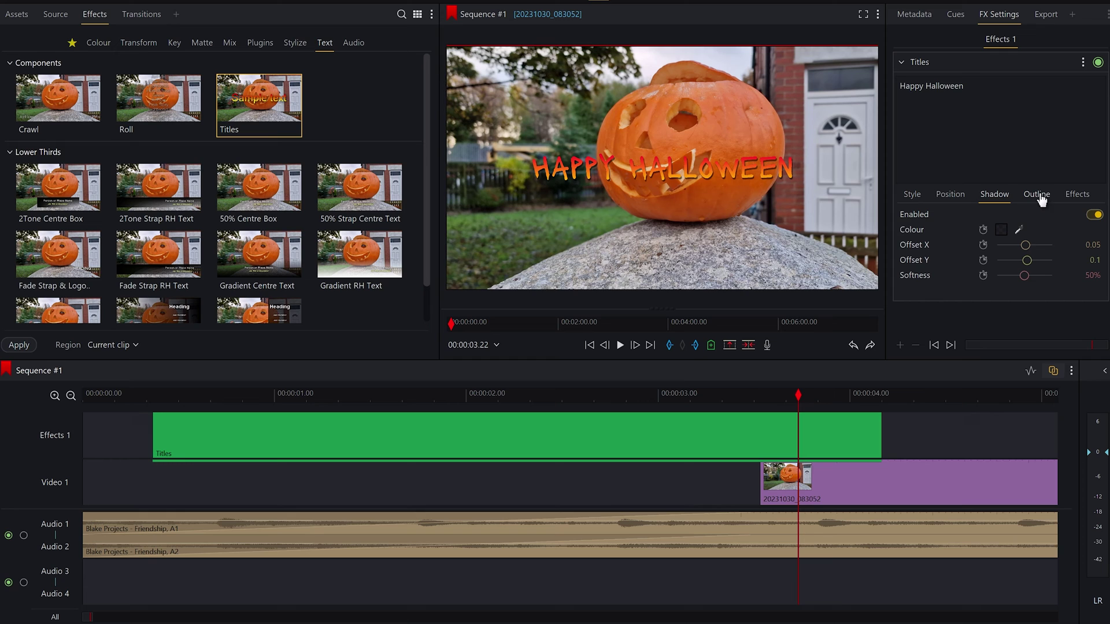
click(1073, 197)
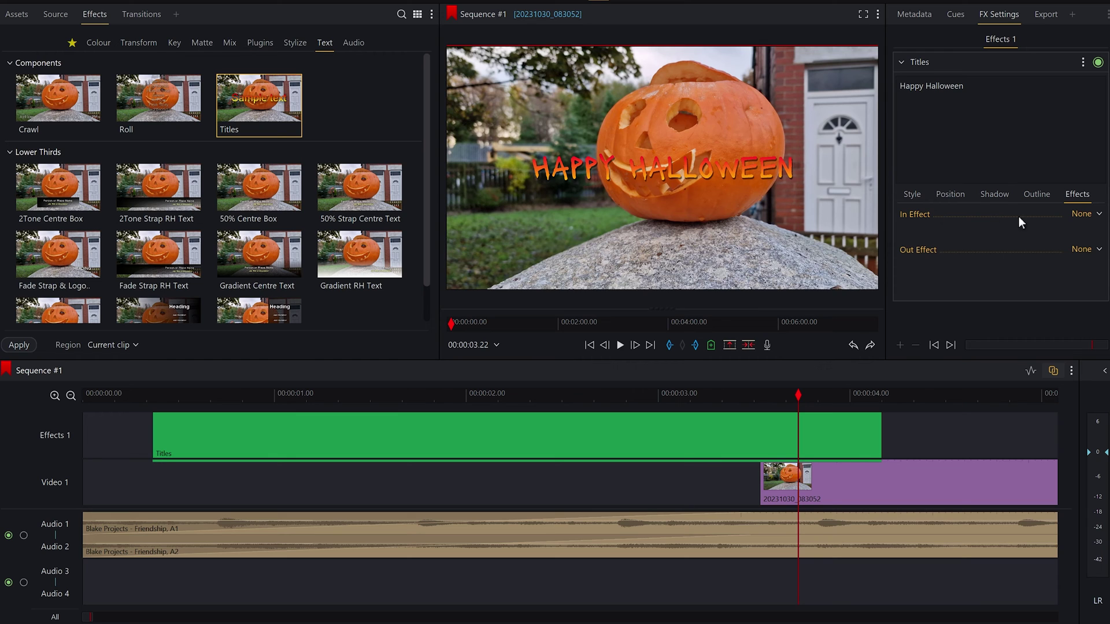
Step: Set the title's In Effect to Typewriter at 2 frames per character
click(1087, 214)
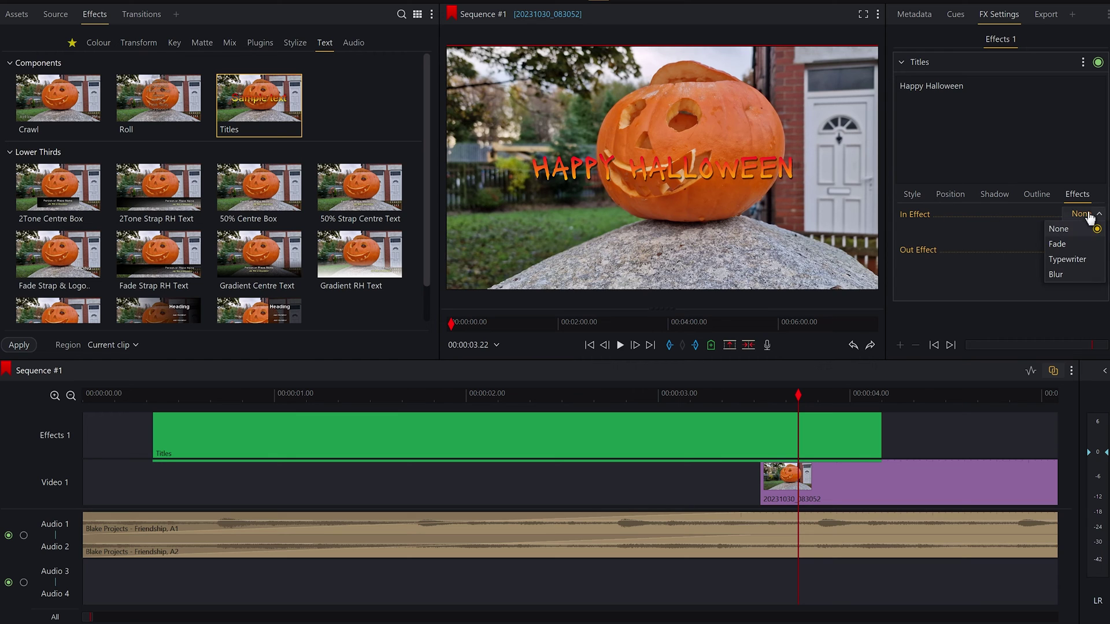
click(1067, 260)
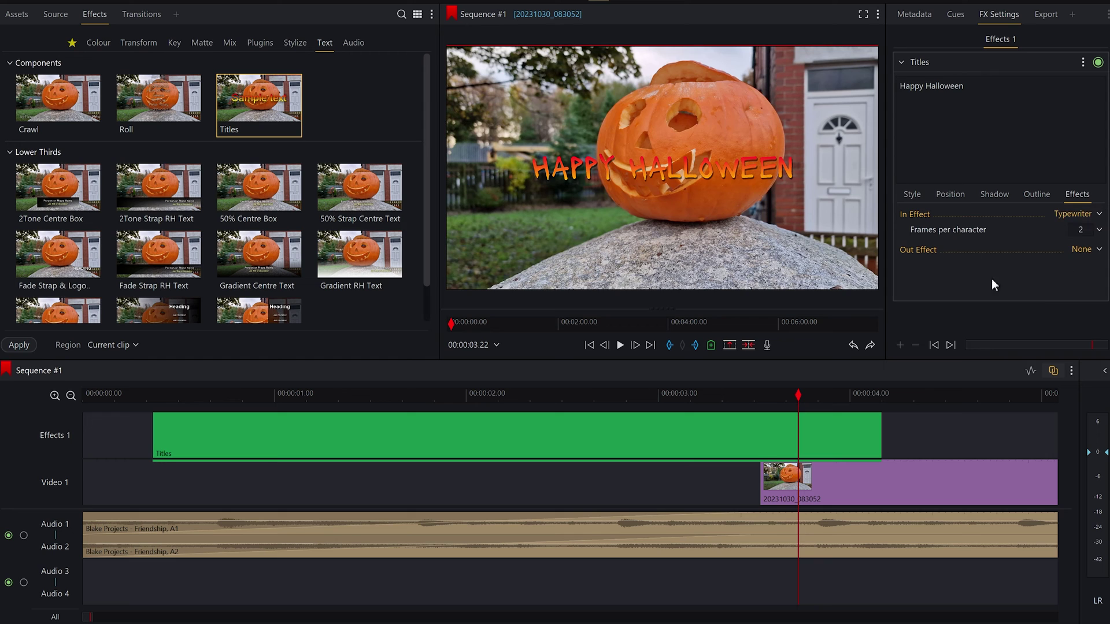
drag(165, 394, 151, 394)
Step: Play back the typewriter title and its overlap with the pumpkin video around 3 seconds
key(space)
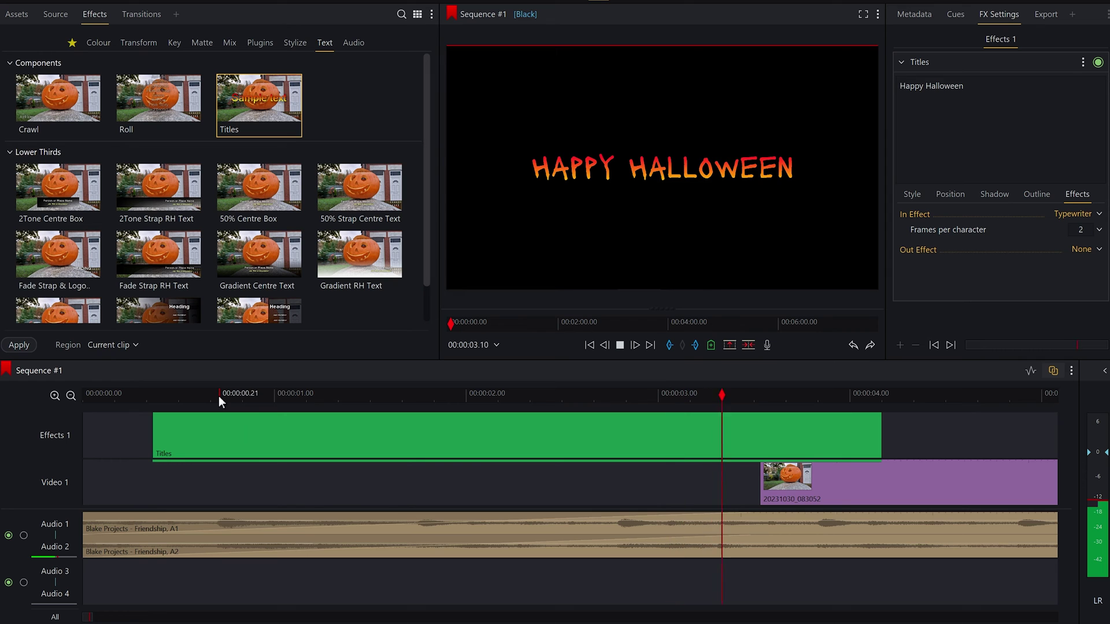
key(space)
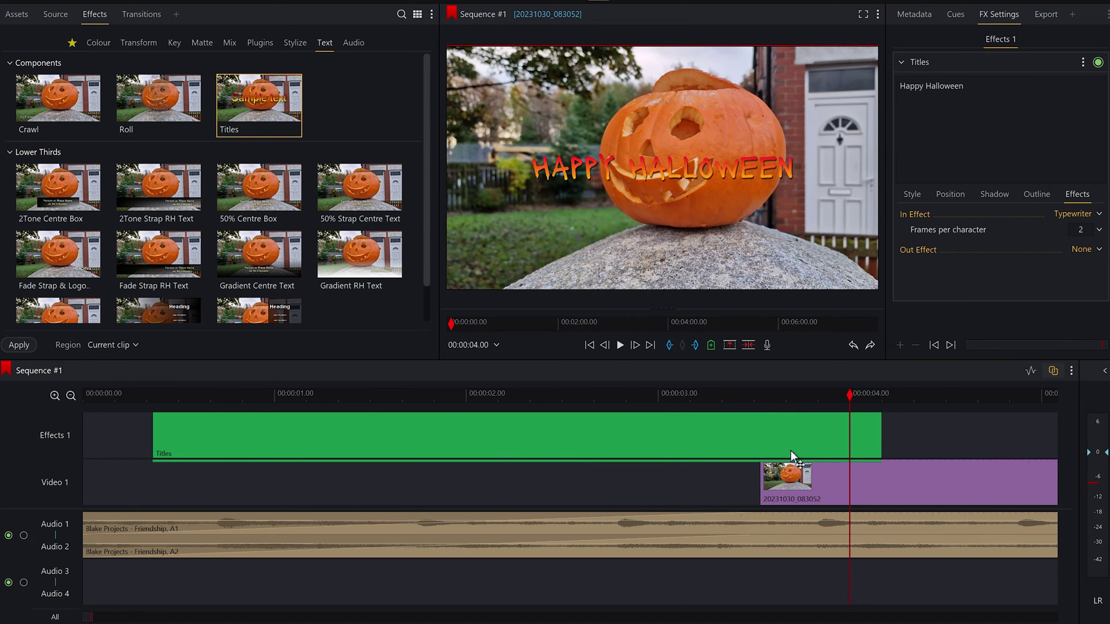
drag(686, 394, 674, 394)
key(space)
key(space)
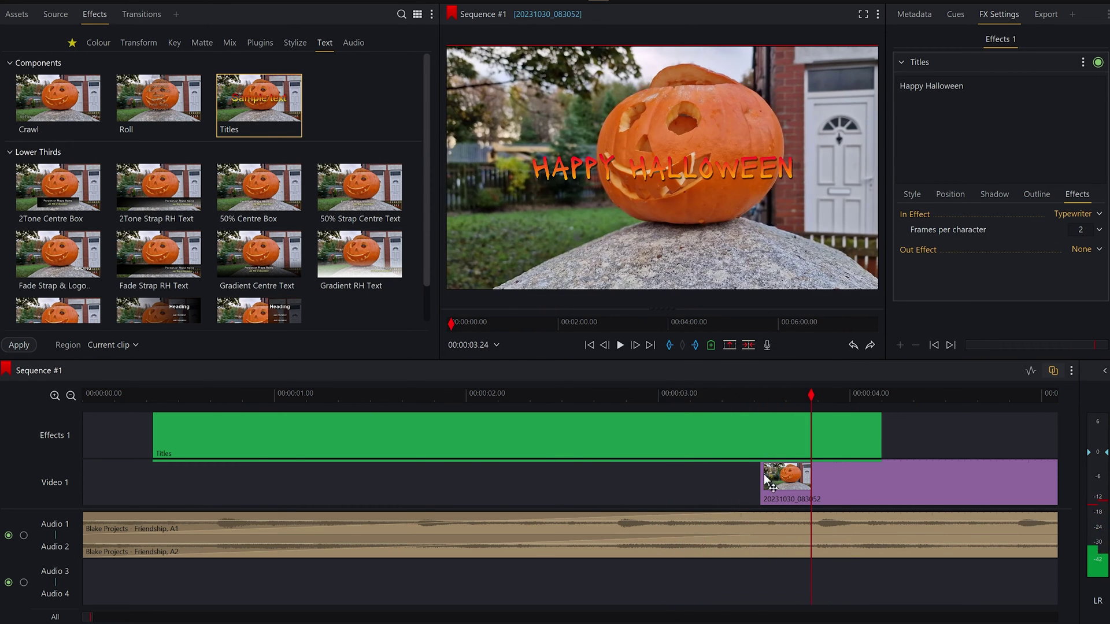
click(749, 395)
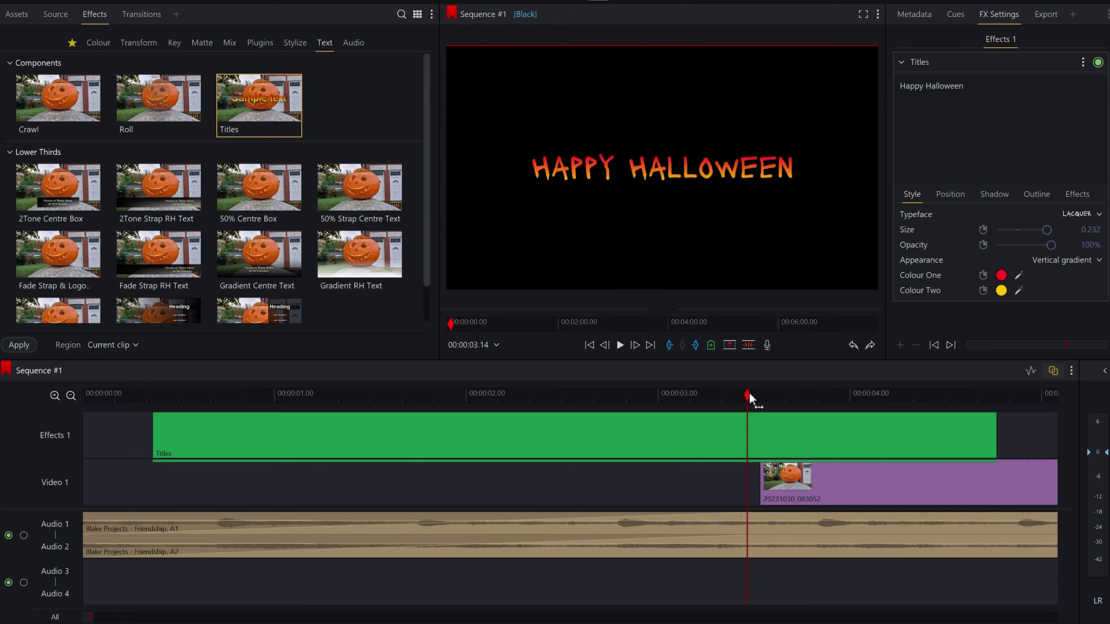
key(space)
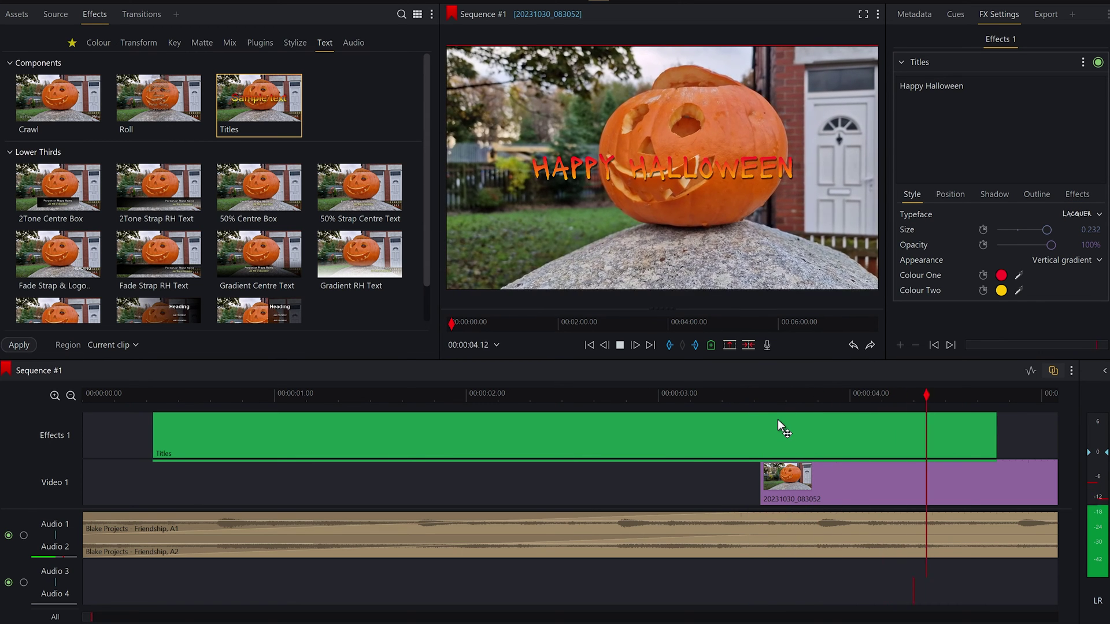
key(space)
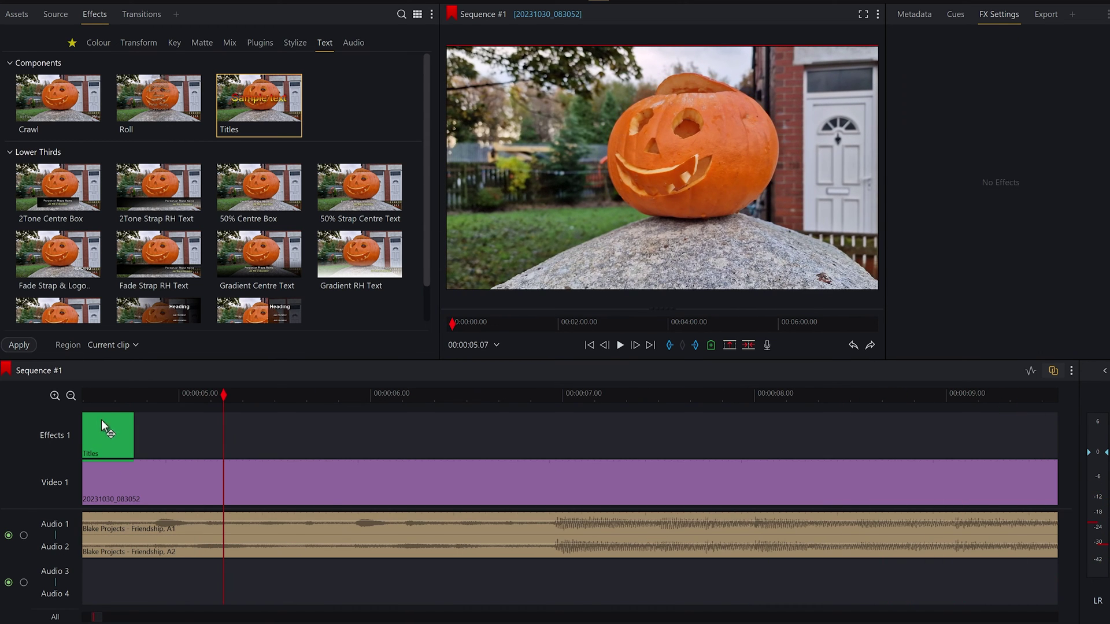
Step: Set the title's Out Effect to Blur with a 0.75-second length
click(106, 398)
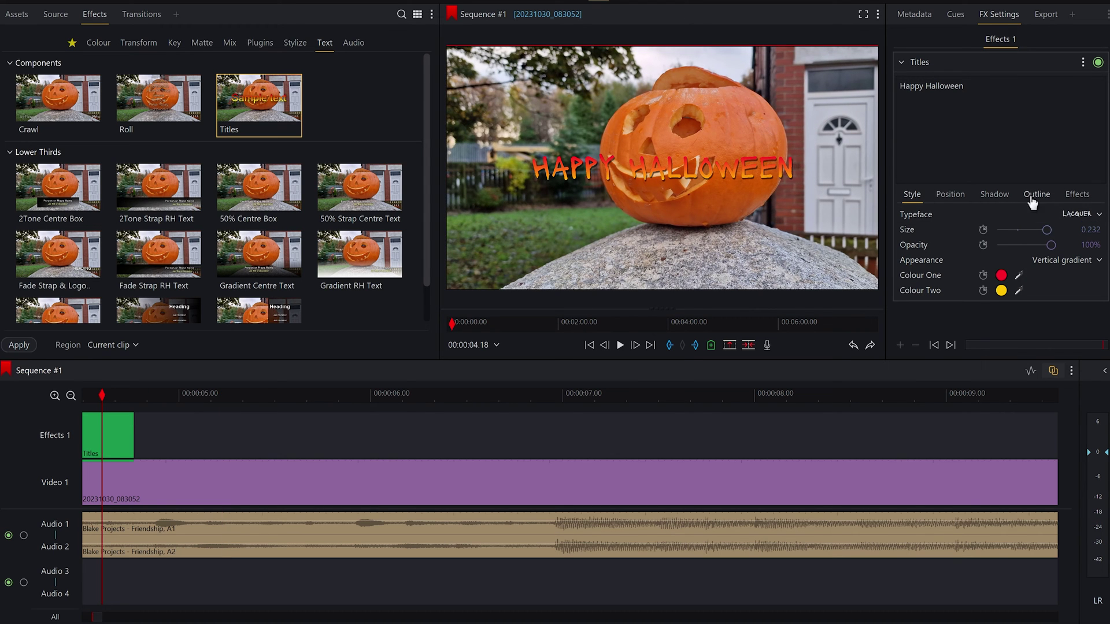
click(1077, 195)
click(1084, 250)
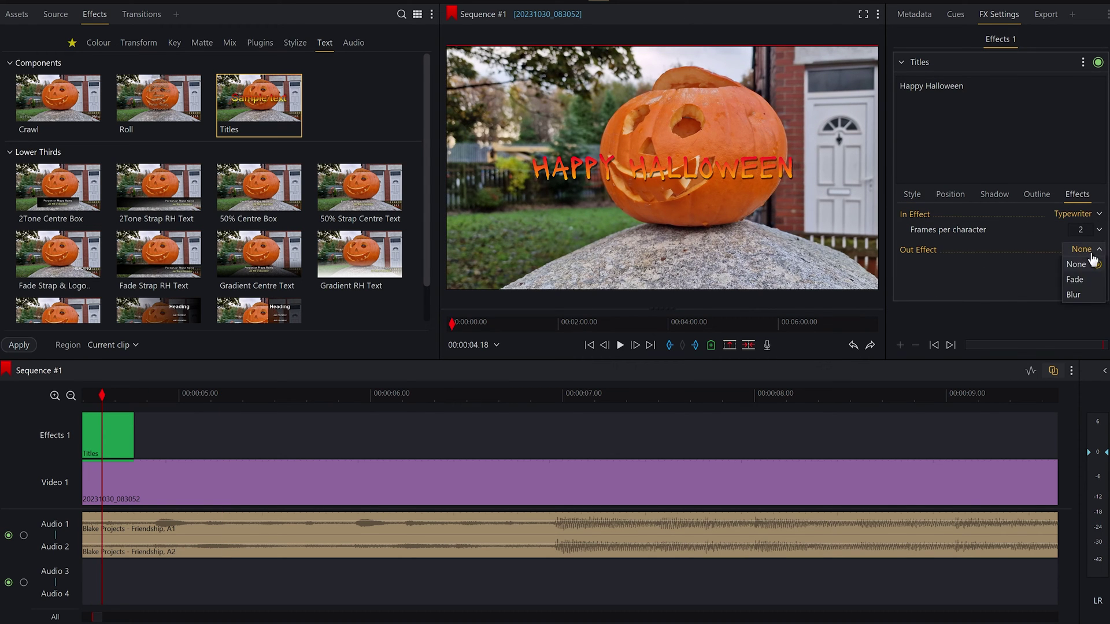
click(1075, 295)
Step: Preview the blur-out from about 3.19 seconds, then return to the sequence start
drag(101, 398, 58, 391)
click(300, 391)
key(space)
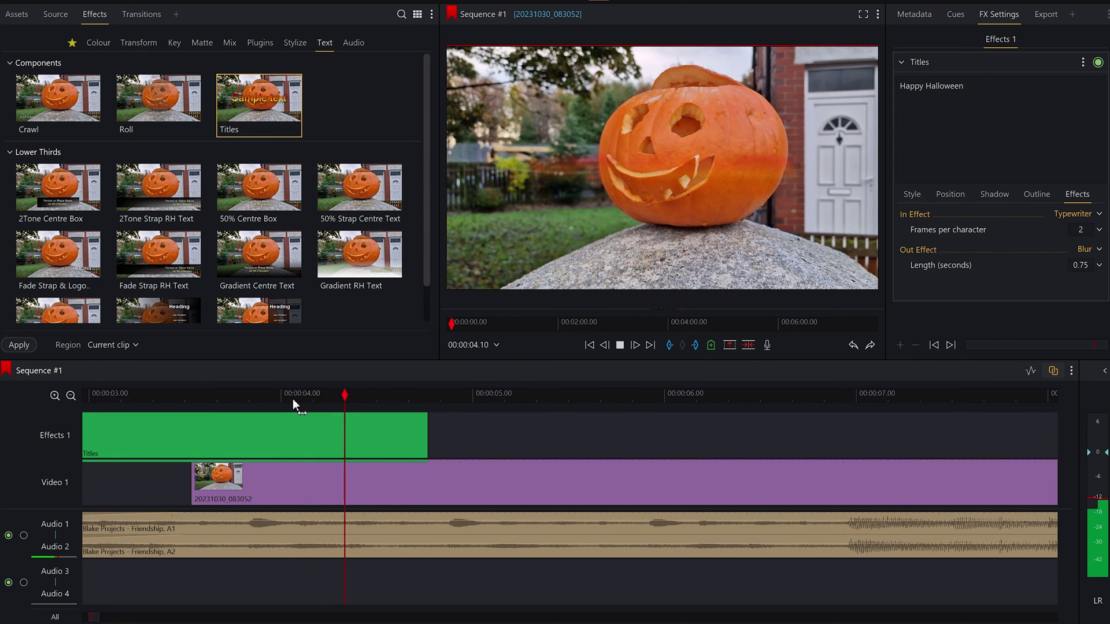
click(211, 399)
drag(210, 402, 207, 400)
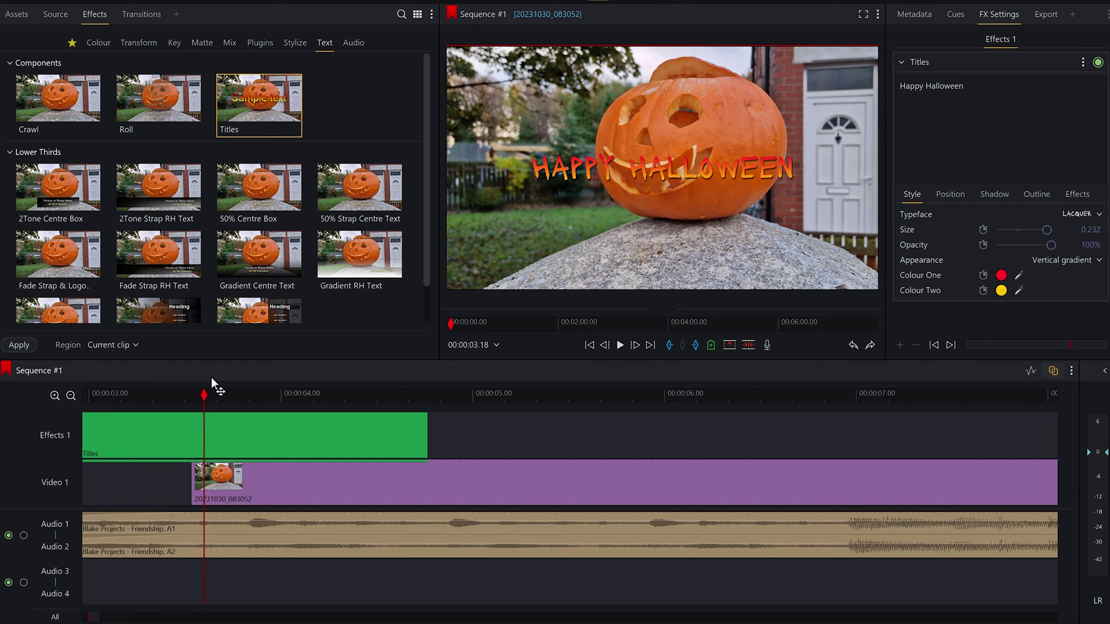
key(space)
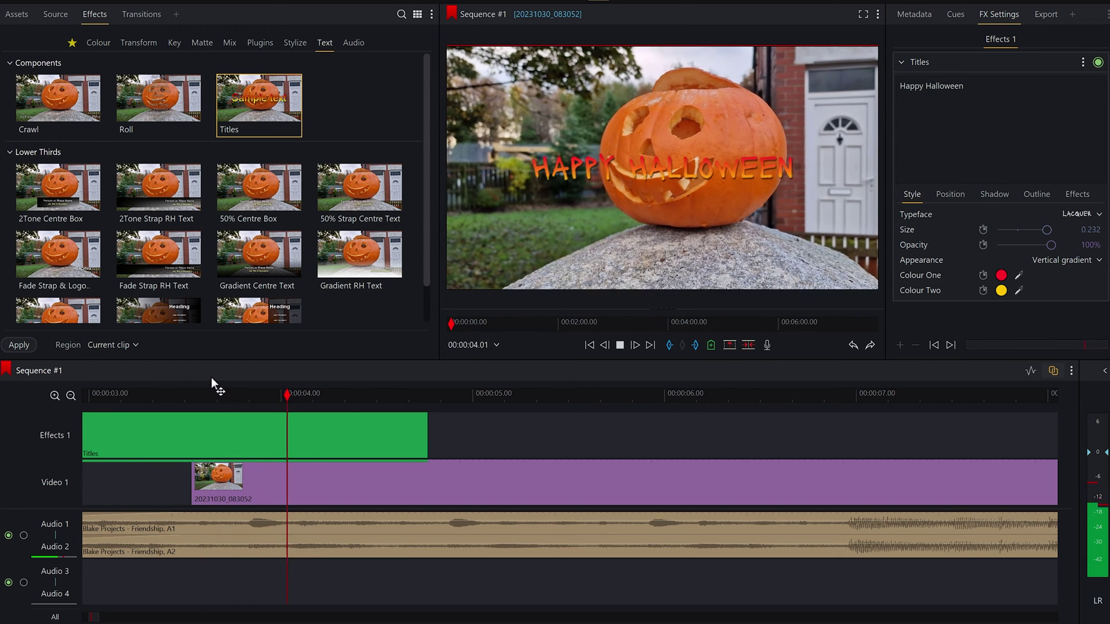
key(space)
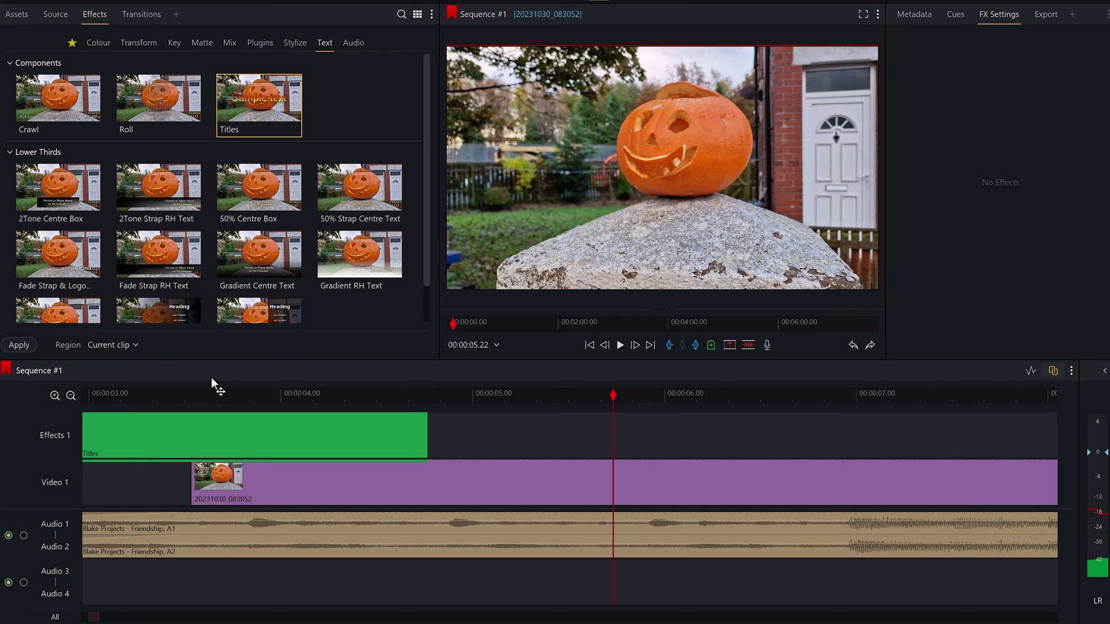
click(113, 399)
key(Home)
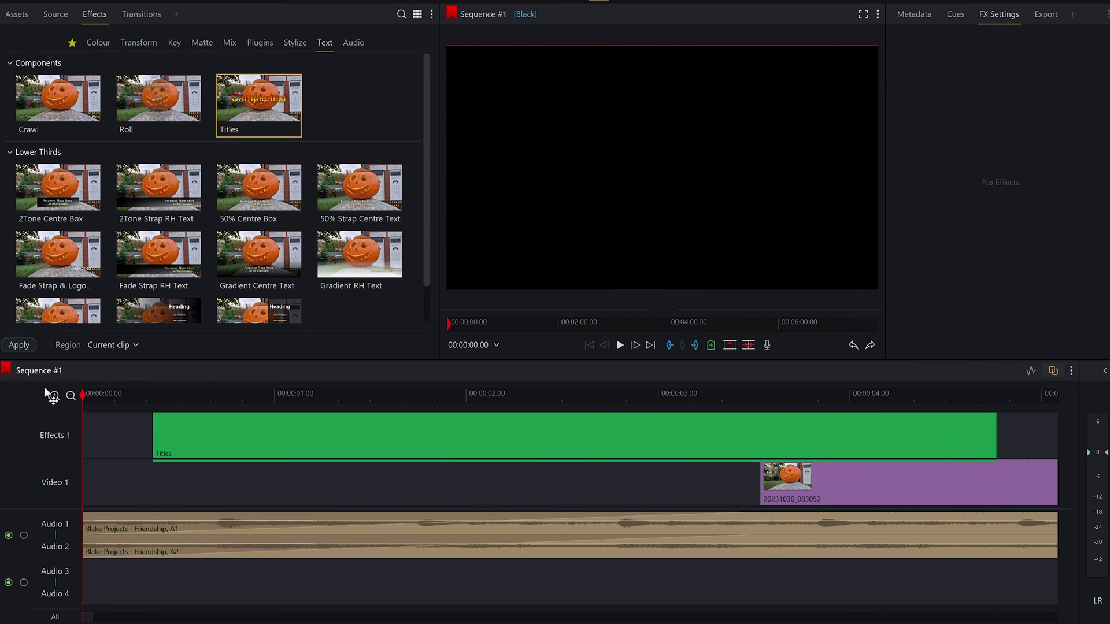
Step: Trim the Titles clip's start later, to about 2.29 seconds
click(152, 403)
key(space)
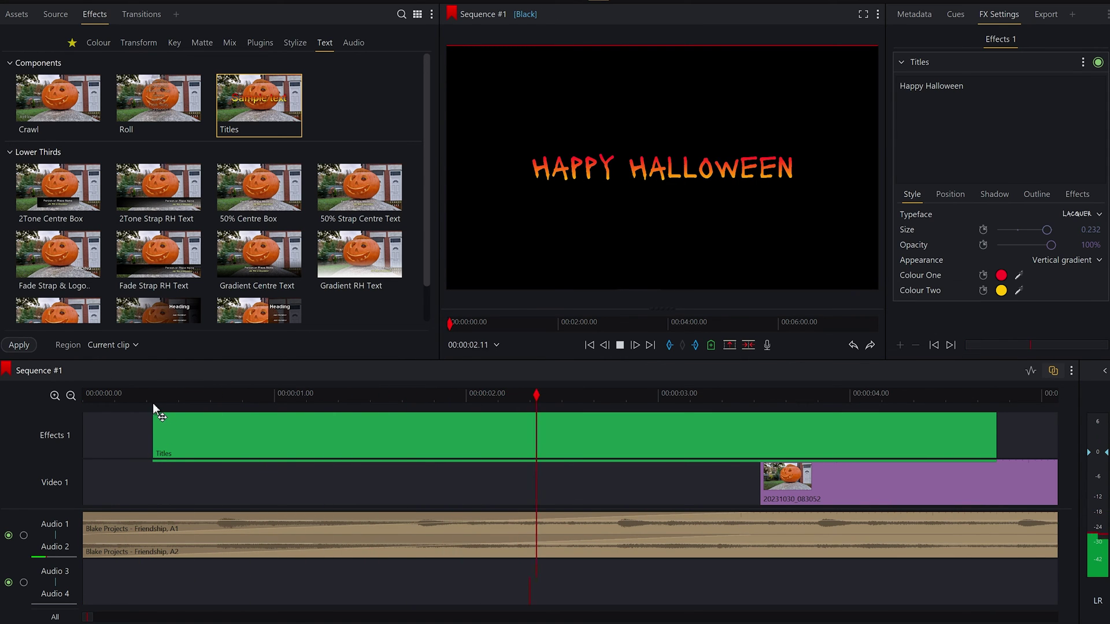
key(space)
drag(153, 445, 381, 450)
drag(375, 388, 496, 449)
drag(382, 445, 381, 447)
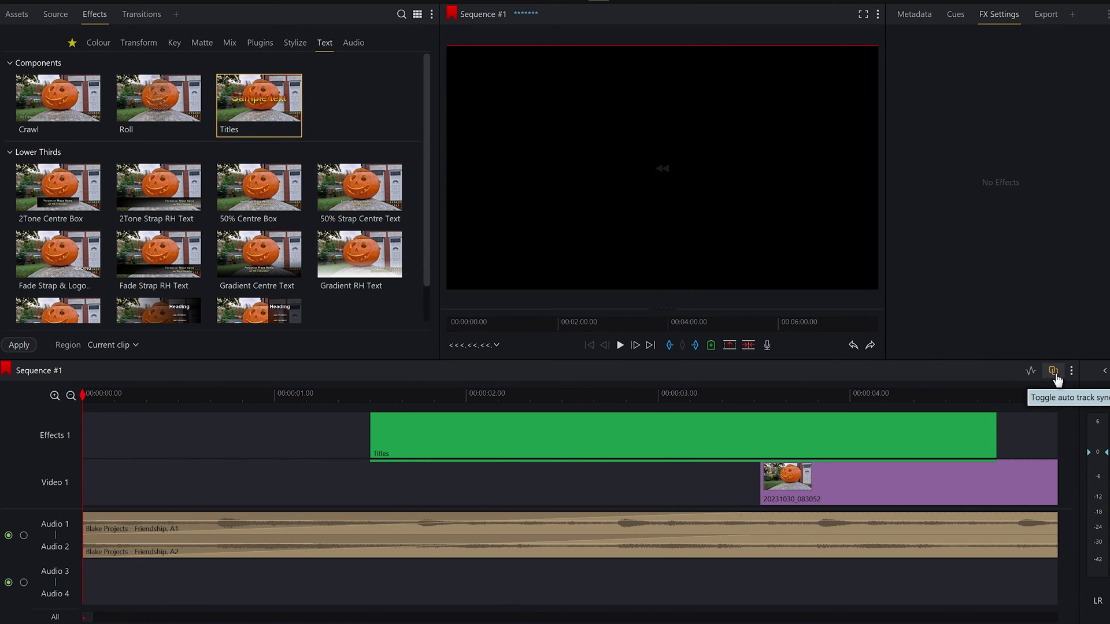
Step: Ripple-trim the start of all tracks so every clip shifts earlier, then close the trim viewer
click(89, 549)
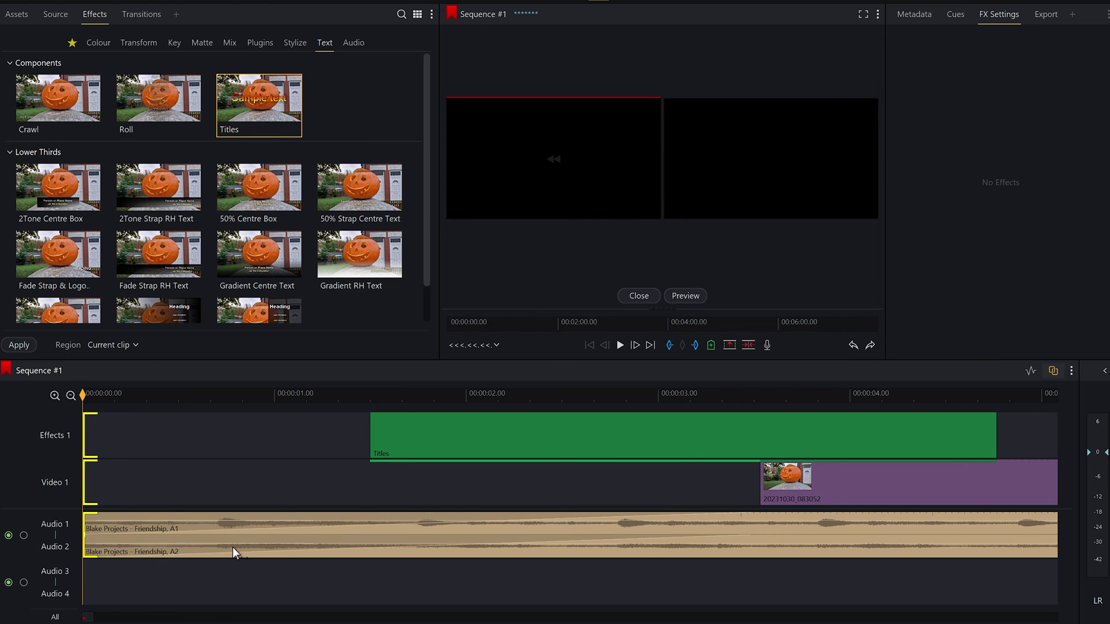
drag(202, 542, 131, 544)
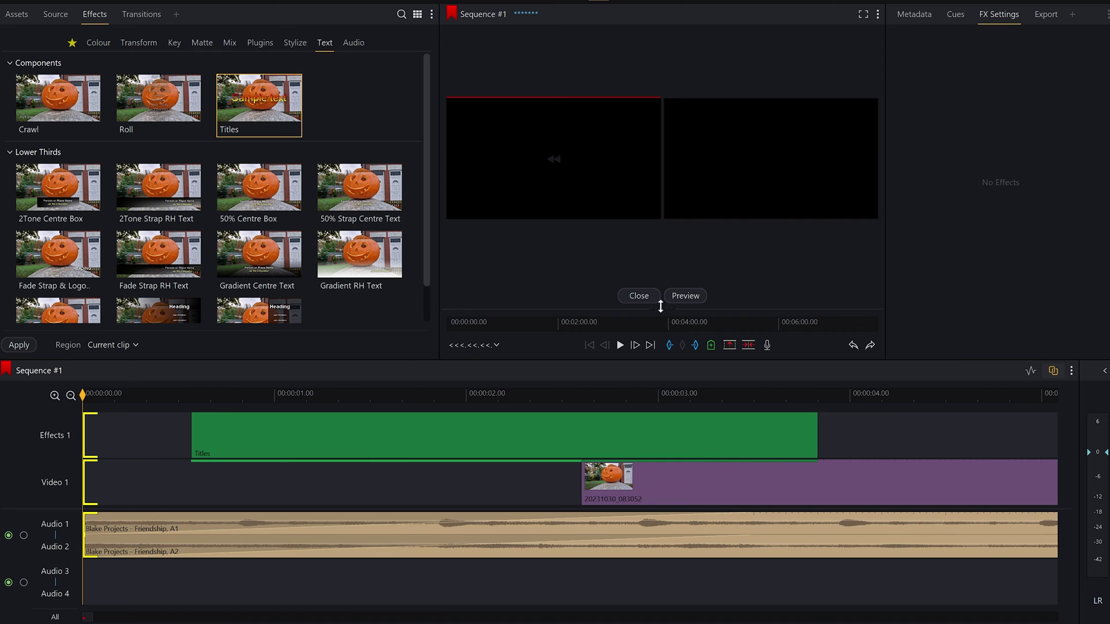
click(637, 296)
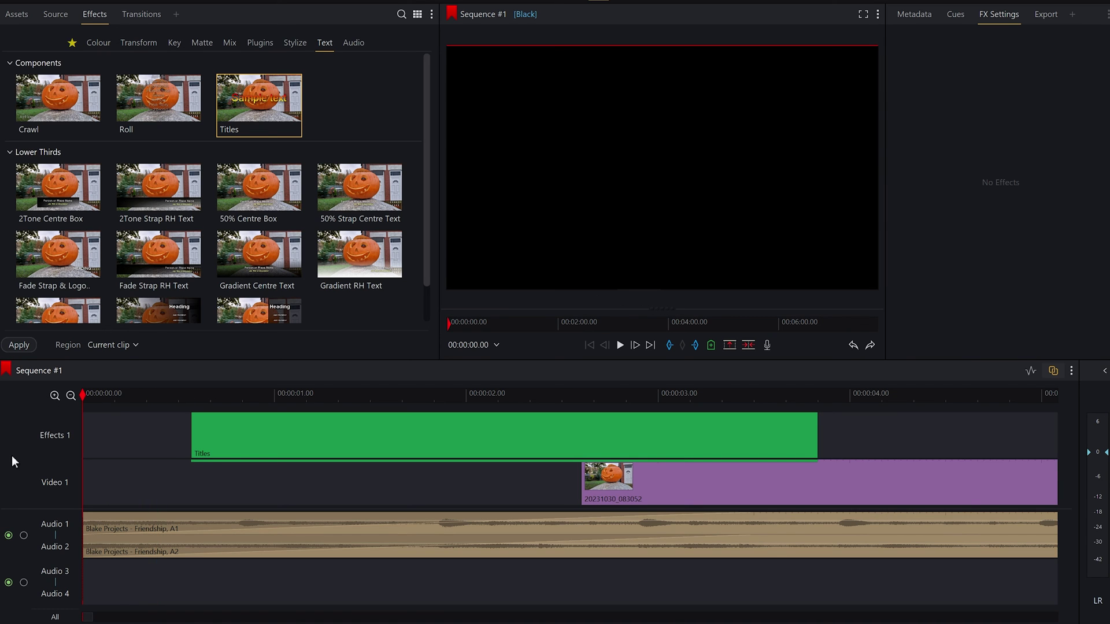
Step: Play the trimmed sequence and the cut from title to pumpkin clip
key(space)
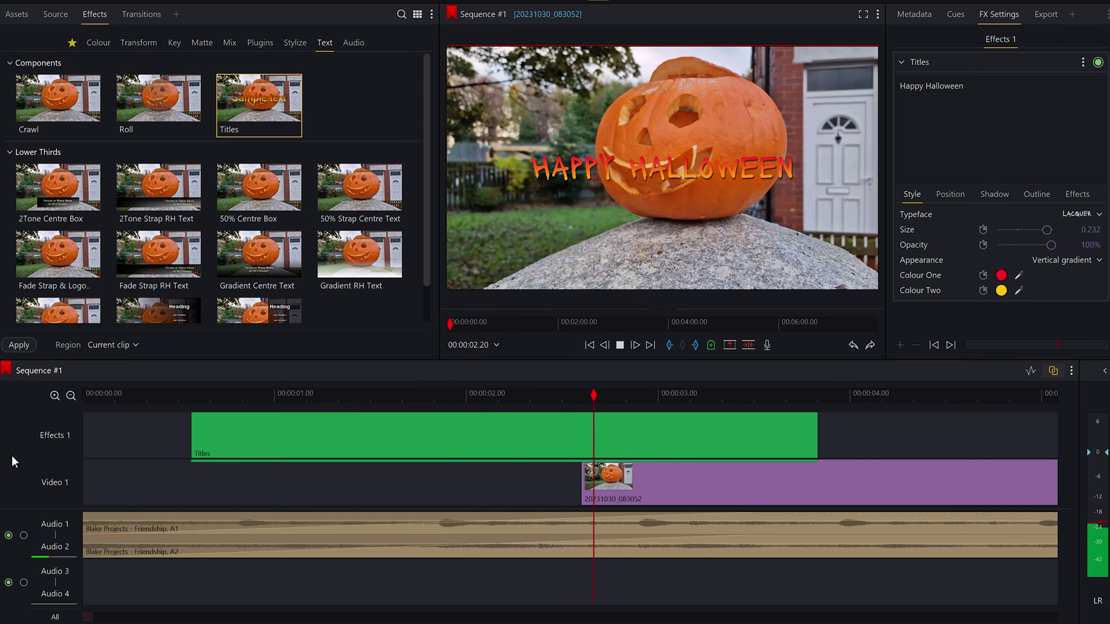
click(574, 392)
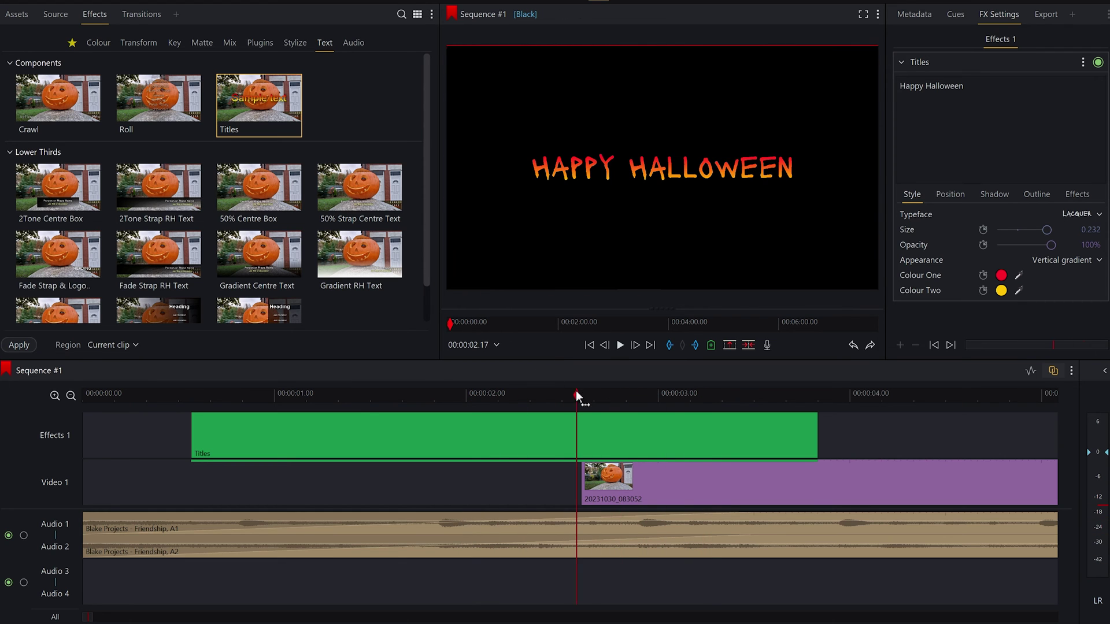
drag(573, 393, 508, 404)
key(space)
key(space)
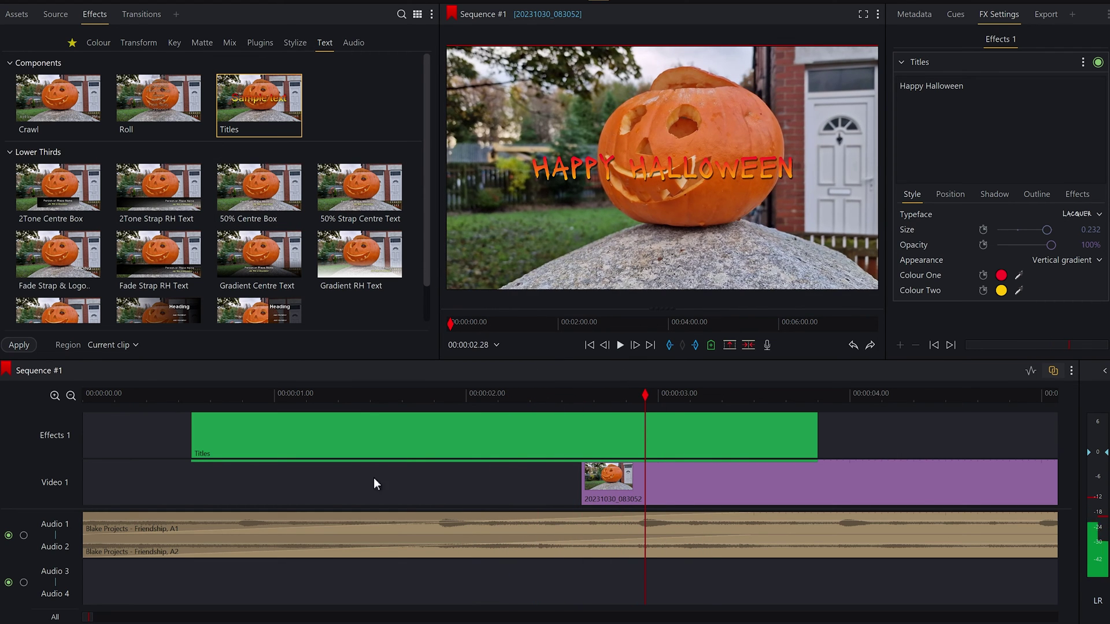
Step: Add a Dissolve at the pumpkin clip's start on Video 1 and play the sequence from the beginning
click(136, 15)
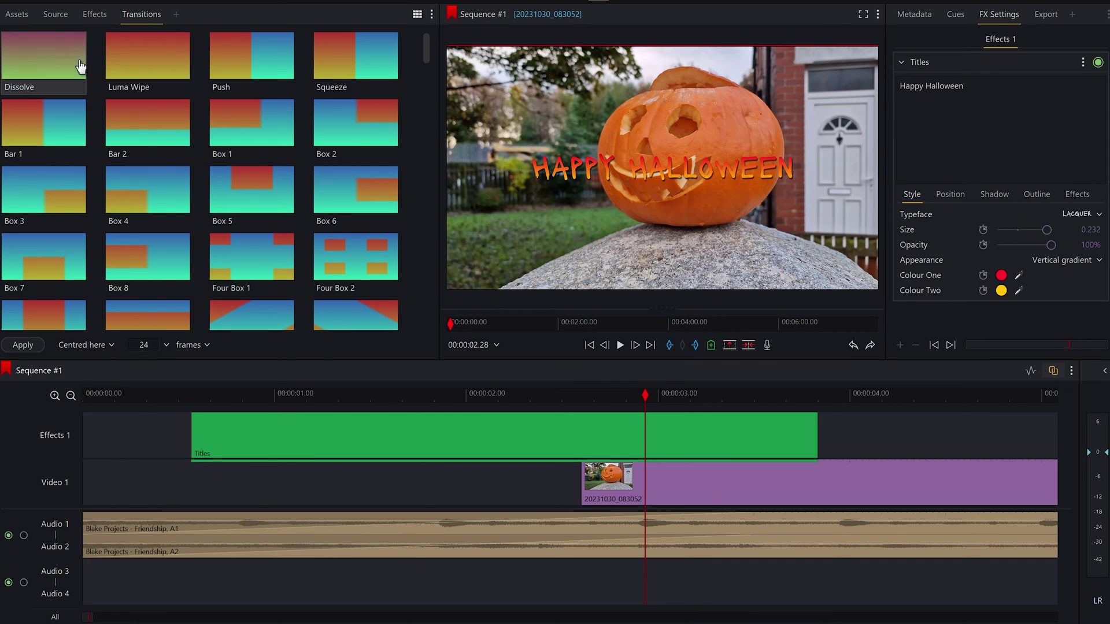
drag(80, 67, 626, 508)
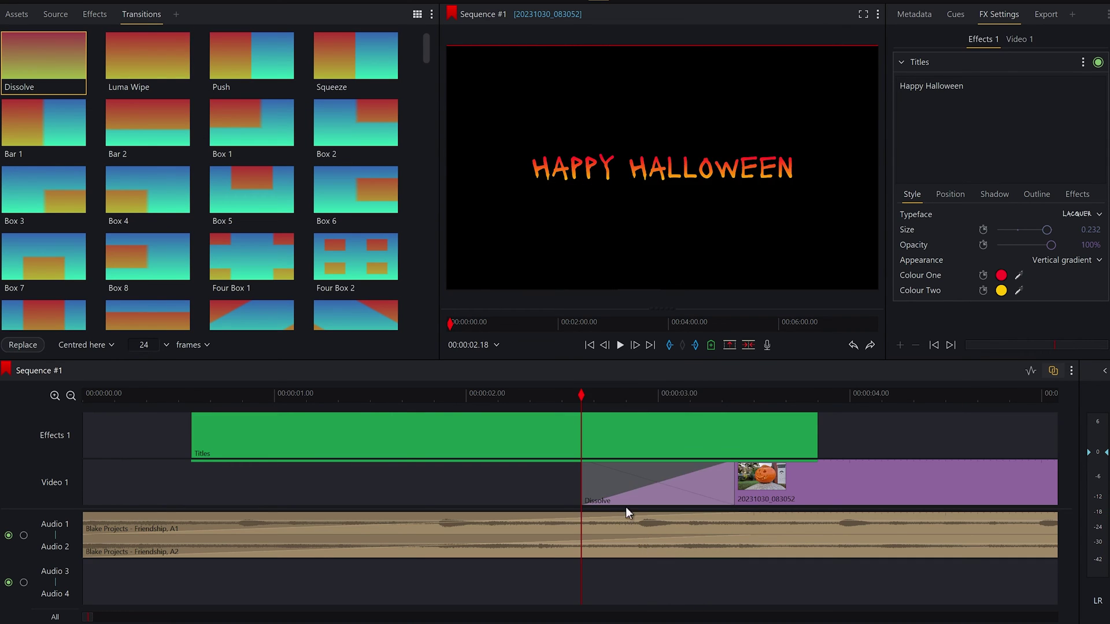
key(space)
key(space)
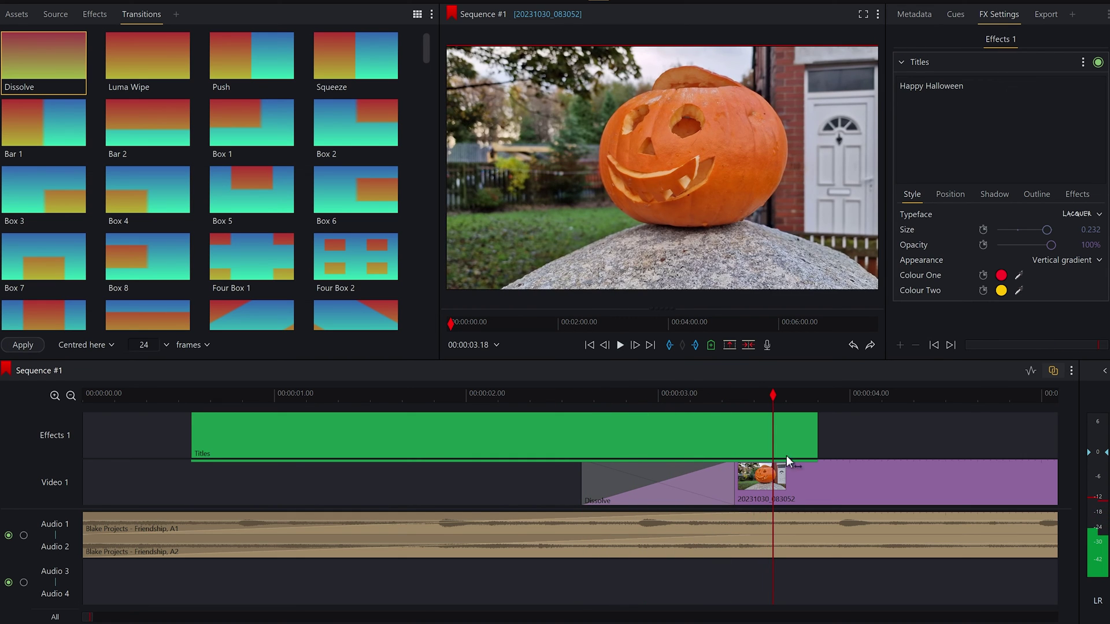
drag(660, 384, 411, 392)
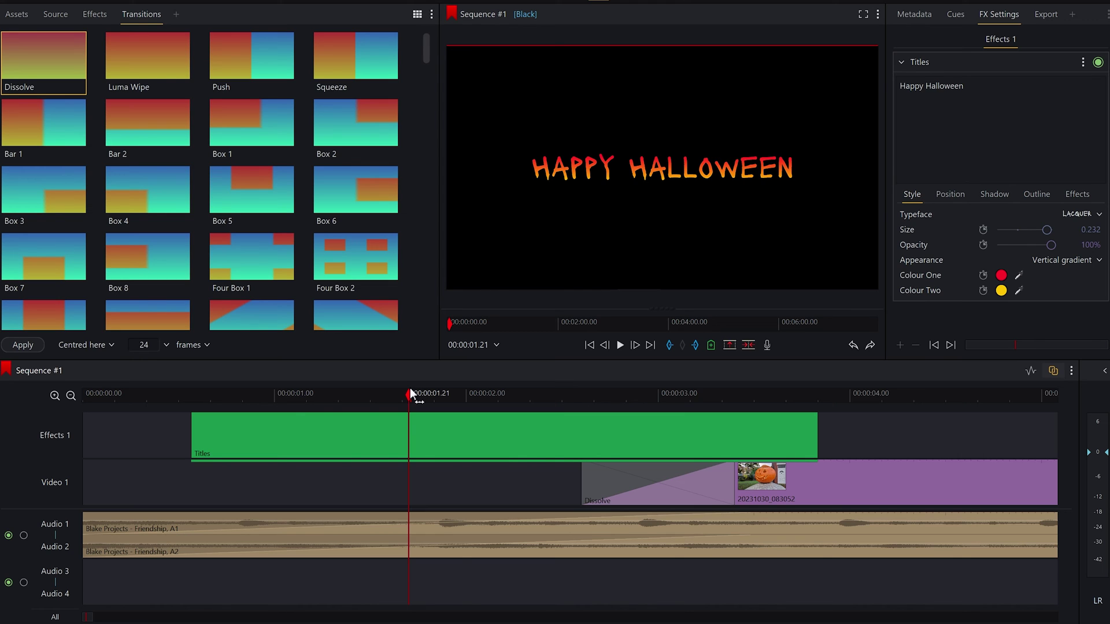
drag(411, 388, 95, 402)
key(space)
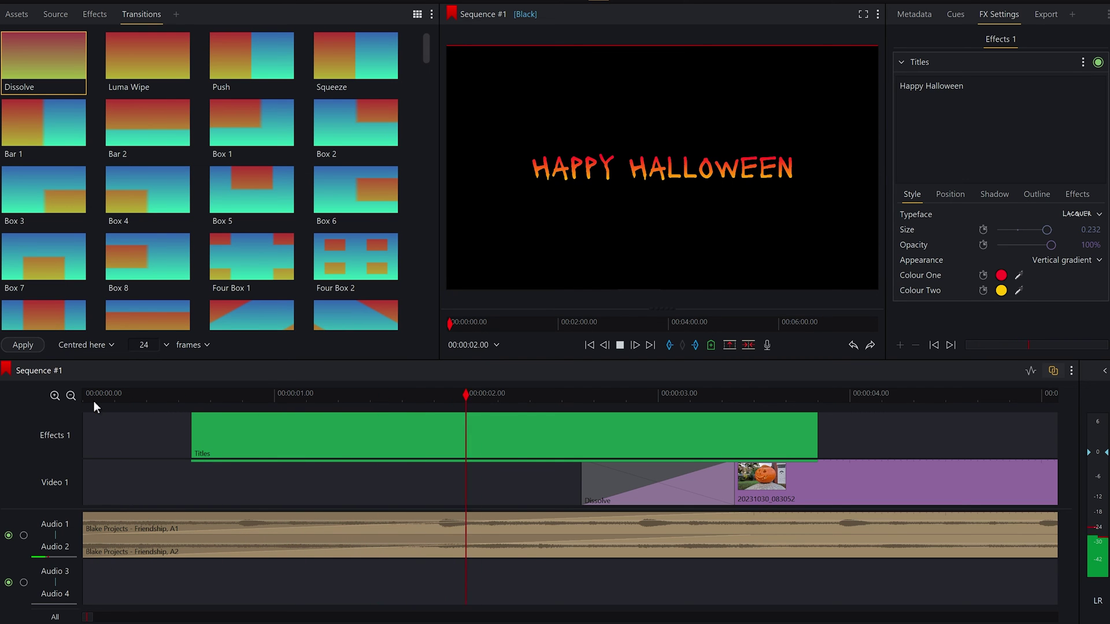